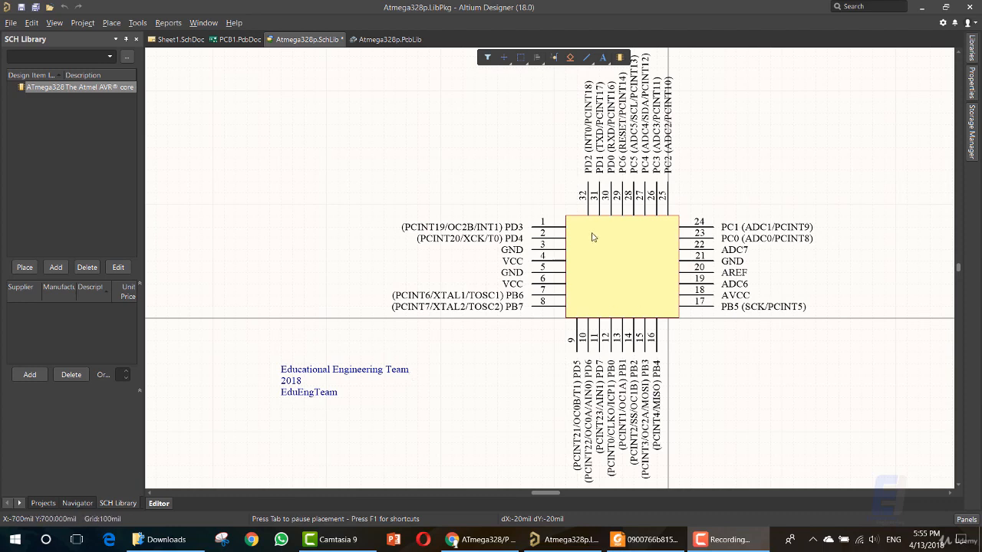
Save the Atmega328p schematic library.
click(243, 149)
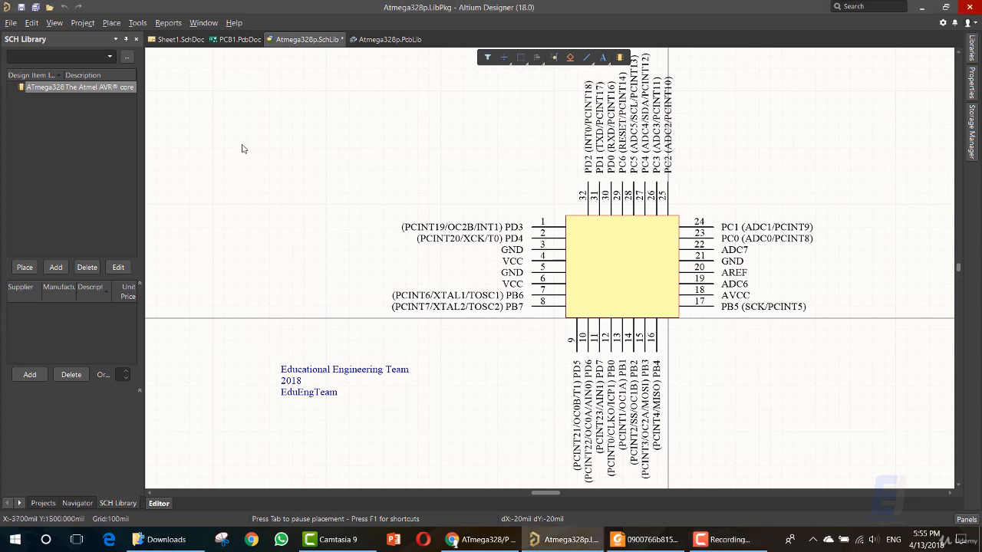
key(ctrl+s)
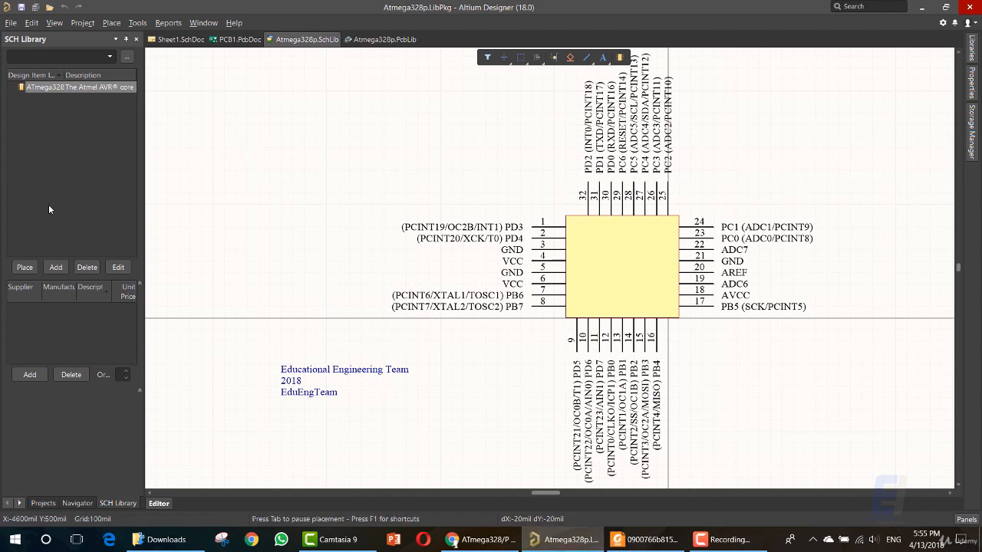
Switch to the ATmega328/P datasheet in Foxit Reader, maximize it, and find the pin entries in the table of contents.
click(651, 540)
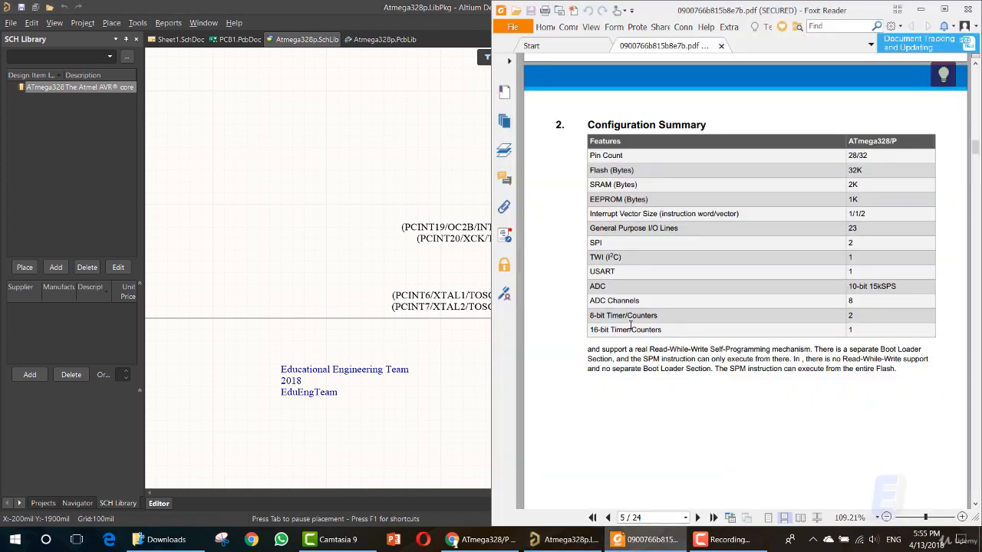
click(945, 10)
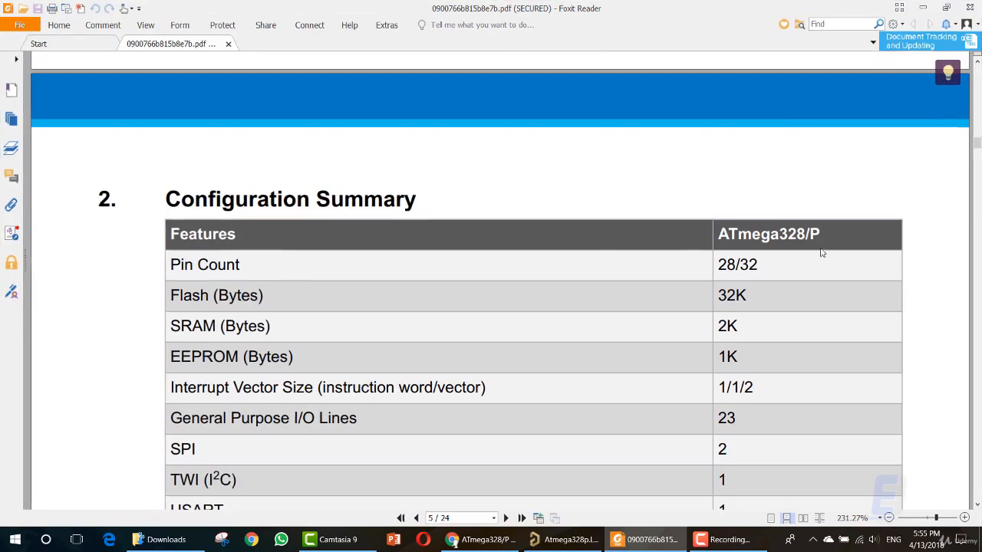
ctrl+scroll(883, 294, down, 3)
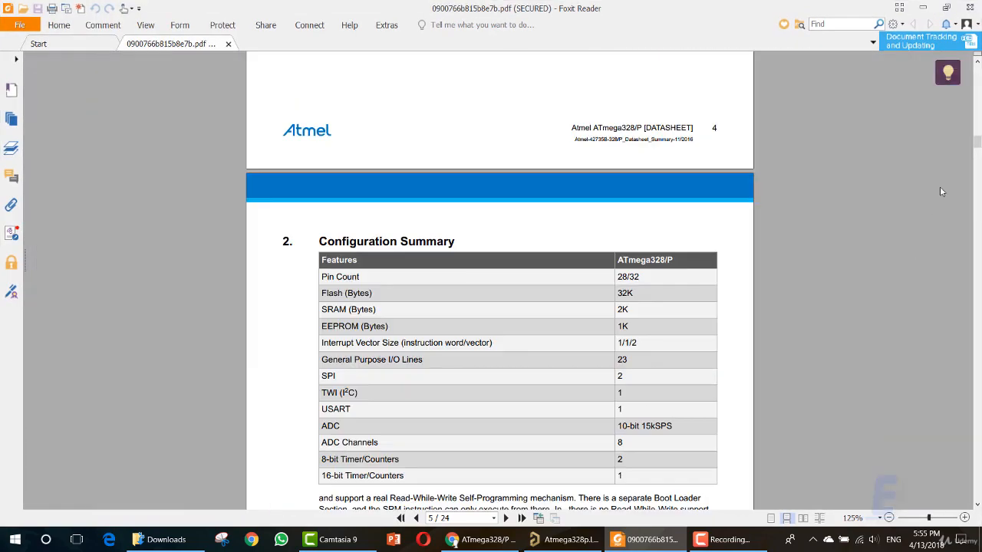
drag(978, 144, 946, 106)
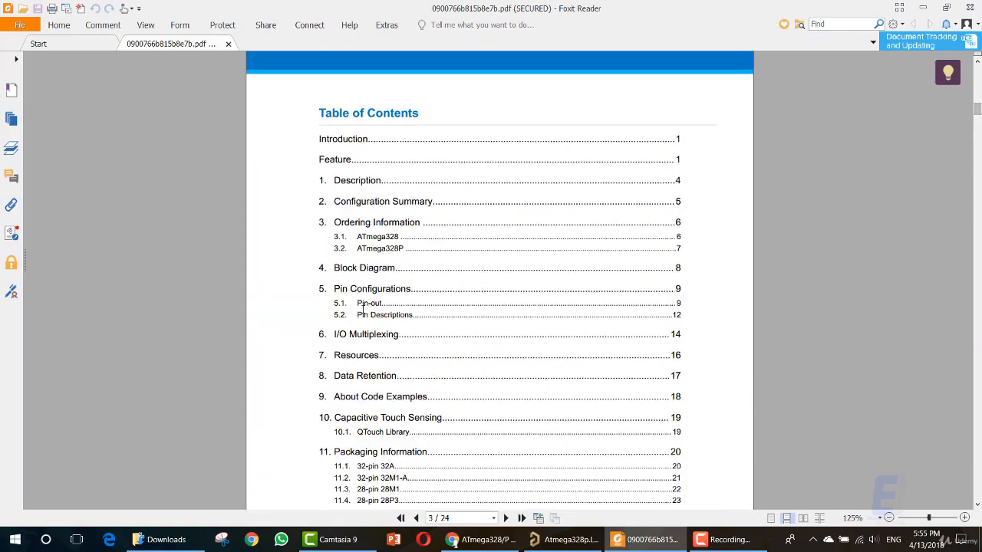
double_click(391, 314)
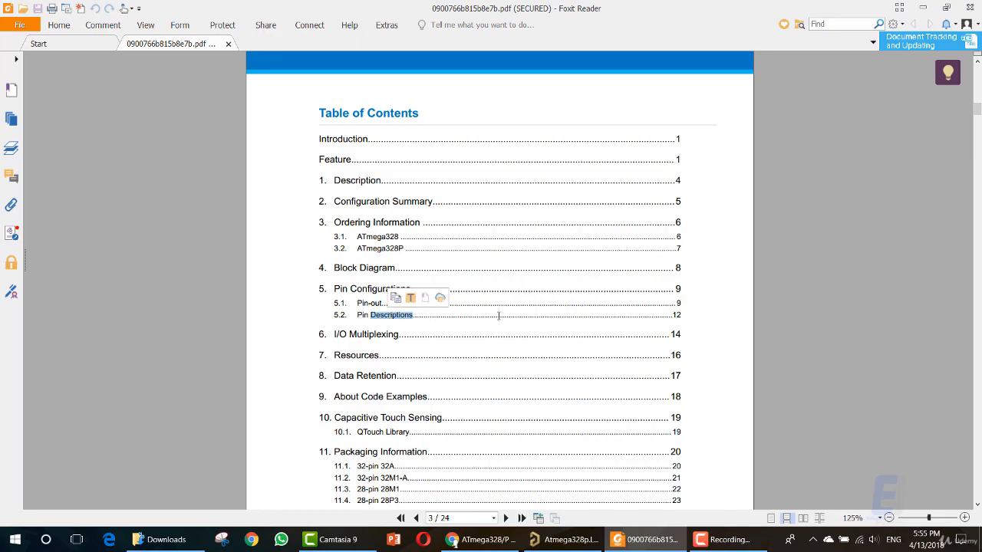
Find the 32-pin 32A drawing in the datasheet's Packaging Information section.
scroll(502, 318, down, 3)
scroll(504, 321, down, 20)
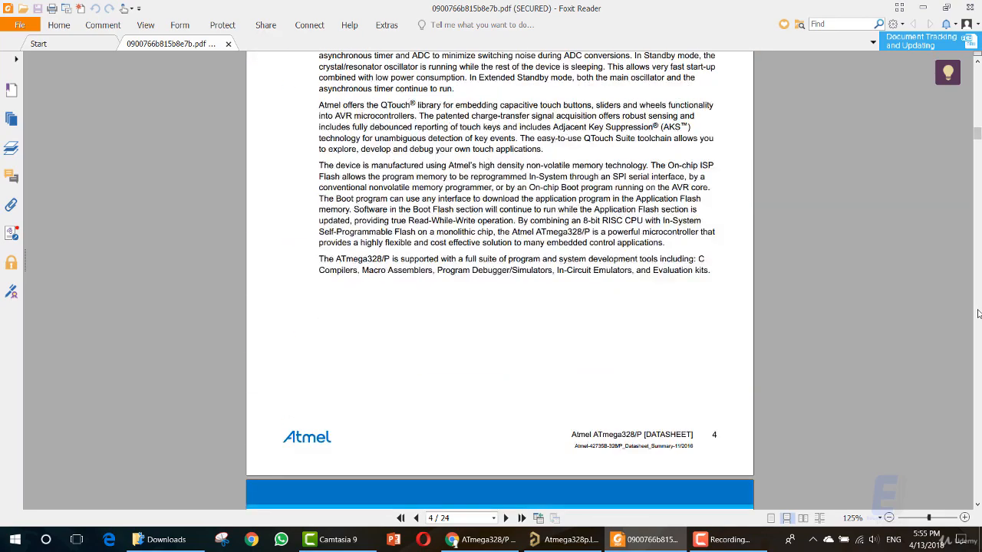
scroll(977, 313, down, 20)
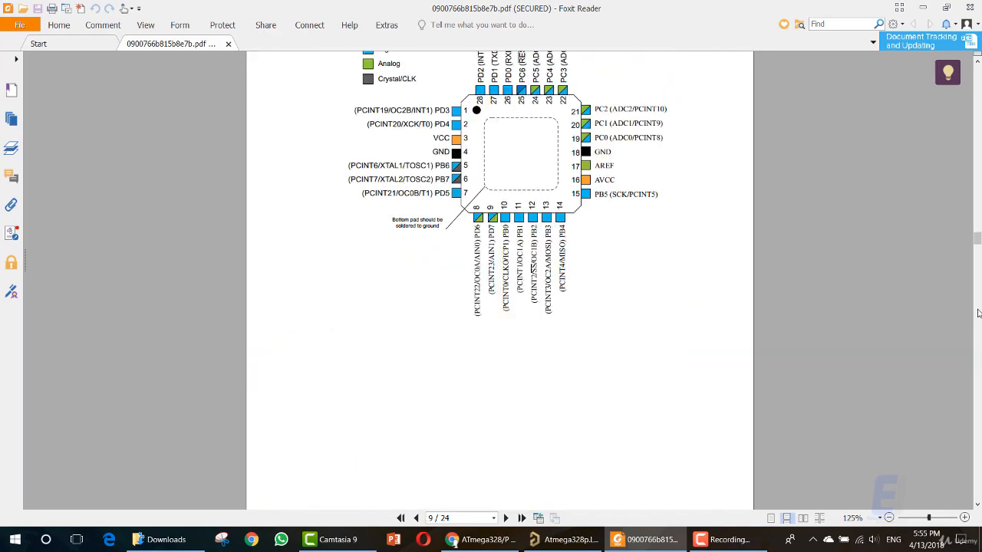
scroll(978, 313, down, 20)
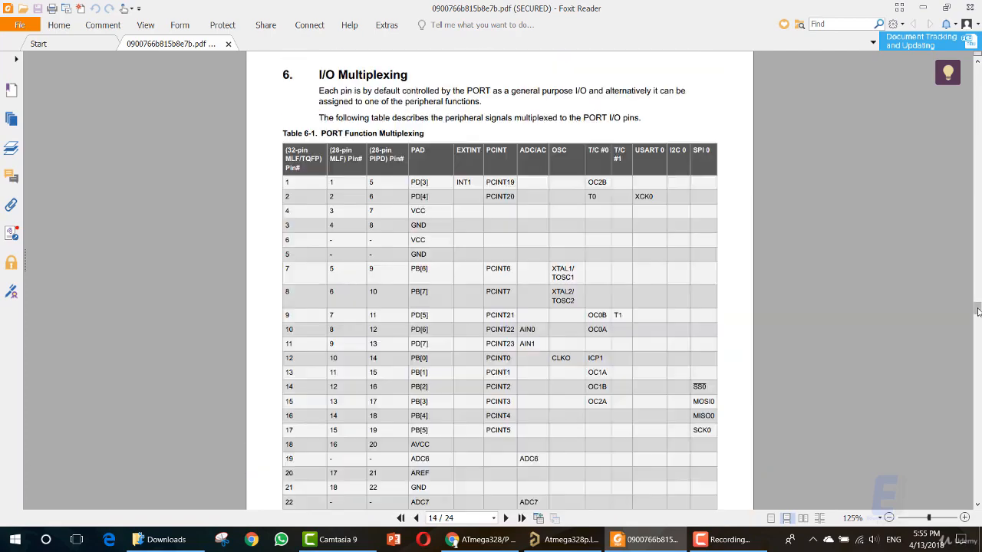
scroll(977, 313, down, 10)
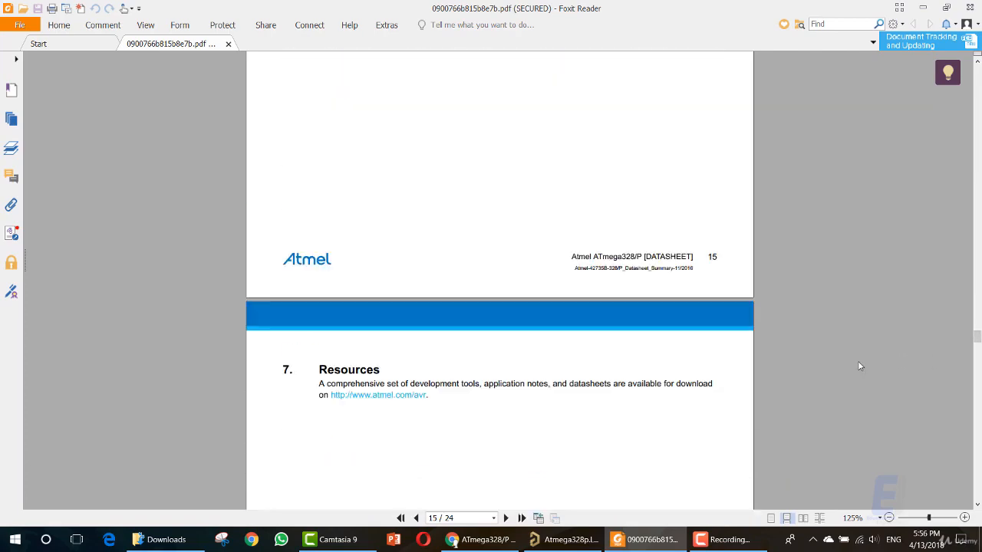
drag(978, 344, 978, 415)
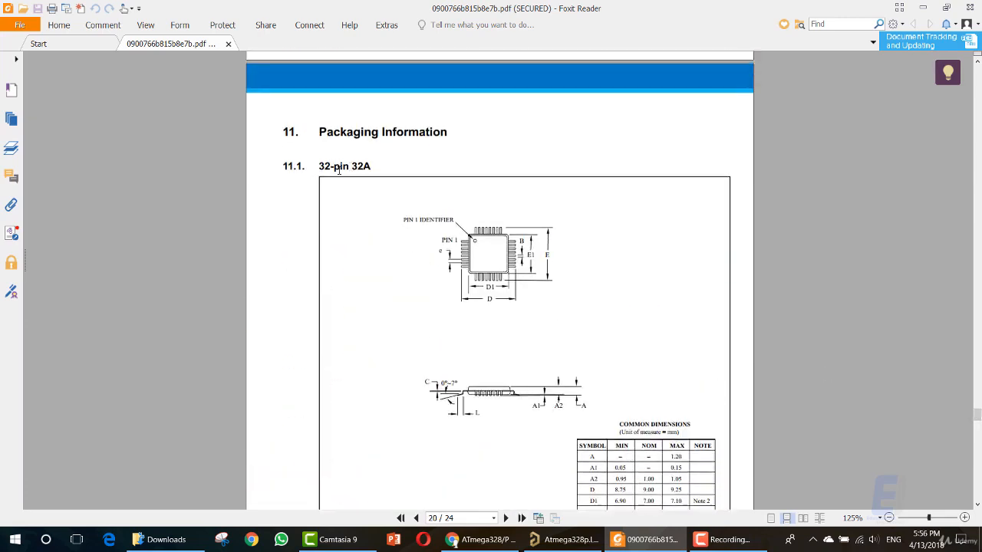
Examine the 32-pin 32A package drawing, its dimension letters D, E1 and B, and the symbol column of the dimensions table.
drag(320, 166, 351, 167)
click(372, 168)
click(350, 168)
scroll(461, 250, down, 3)
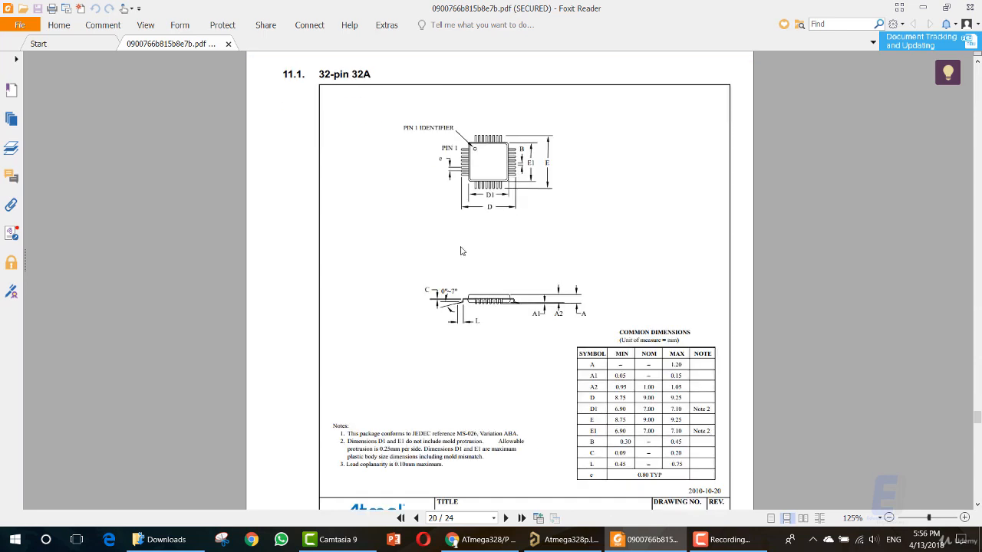
ctrl+scroll(493, 209, up, 4)
scroll(485, 252, up, 2)
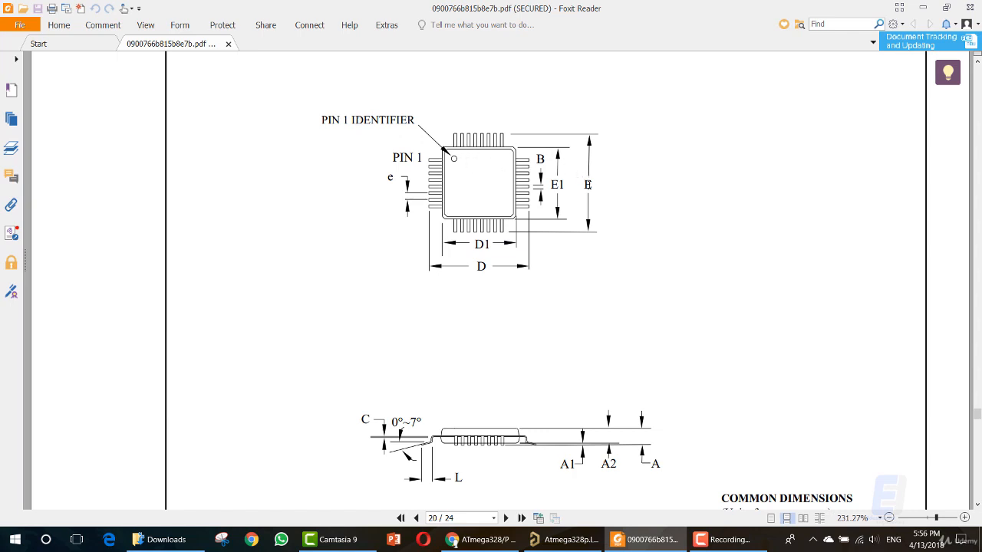
double_click(481, 266)
double_click(556, 185)
double_click(541, 159)
scroll(388, 222, down, 5)
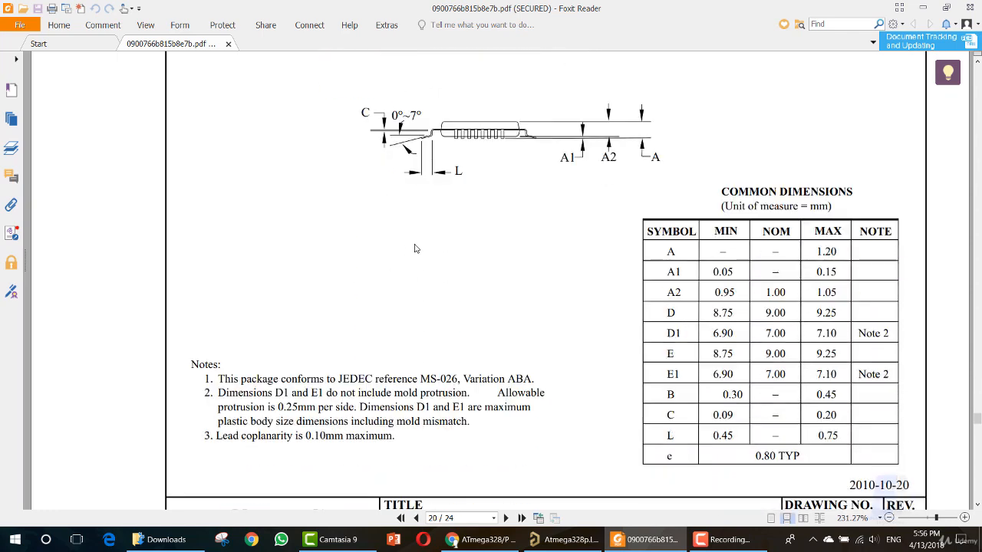
mouse_move(653, 229)
mouse_down()
mouse_move(802, 333)
mouse_move(662, 228)
mouse_up()
Check the 32-pin 32A section heading and the pin 1 identifier on the package's top view.
scroll(523, 232, up, 8)
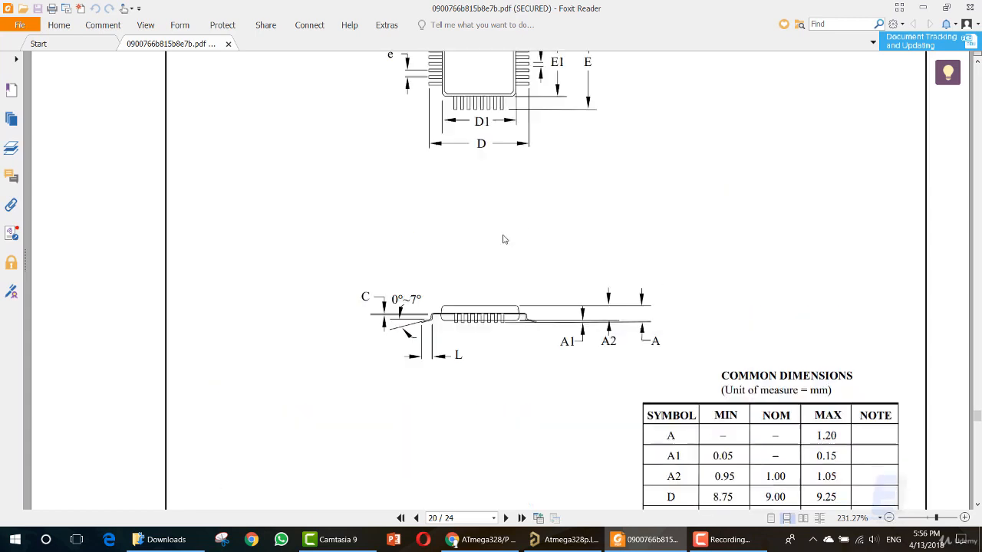
drag(225, 205, 276, 203)
click(277, 203)
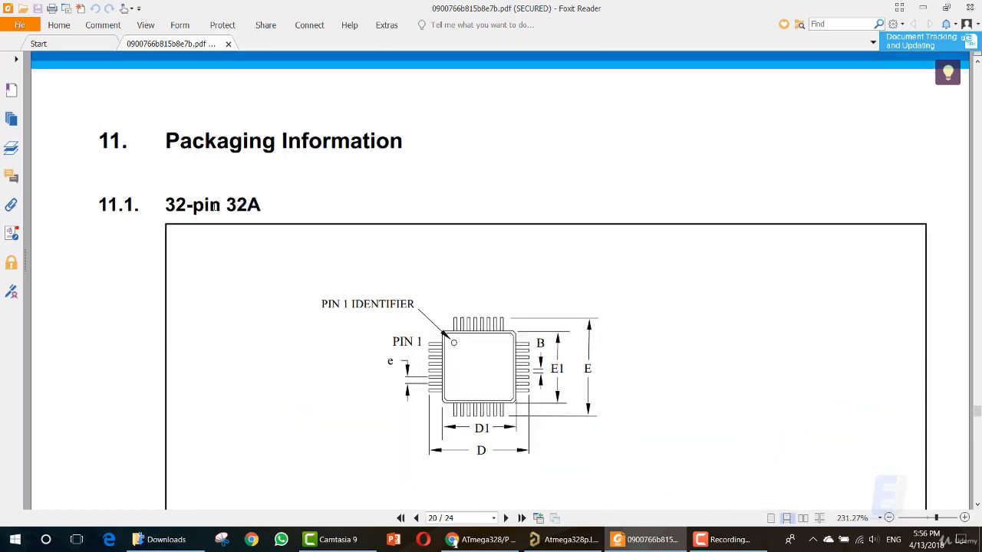
drag(165, 205, 210, 204)
click(209, 204)
drag(321, 304, 414, 302)
click(463, 310)
Read the minimum and maximum of A1 and locate symbol D in the Common Dimensions table.
scroll(550, 414, down, 5)
scroll(549, 414, down, 1)
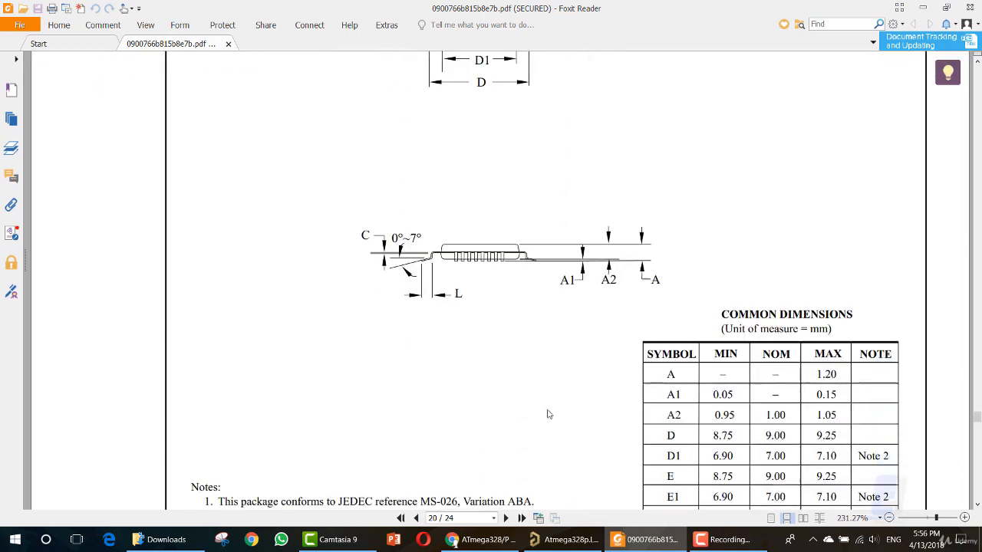
scroll(491, 342, down, 2)
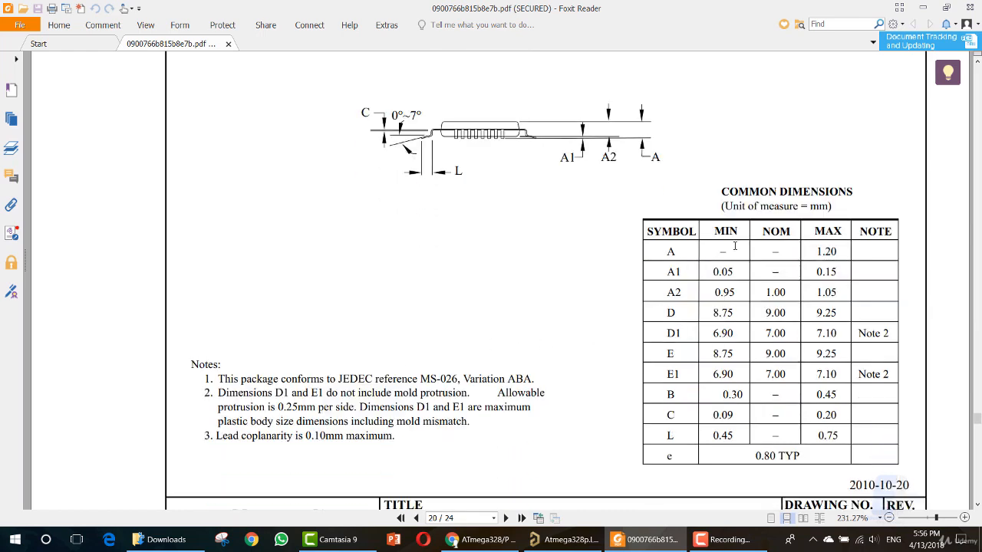
double_click(722, 272)
double_click(826, 272)
click(673, 311)
Match dimensions D and E with the package drawing, and check their minimum values and the table's unit of measure.
scroll(564, 337, up, 6)
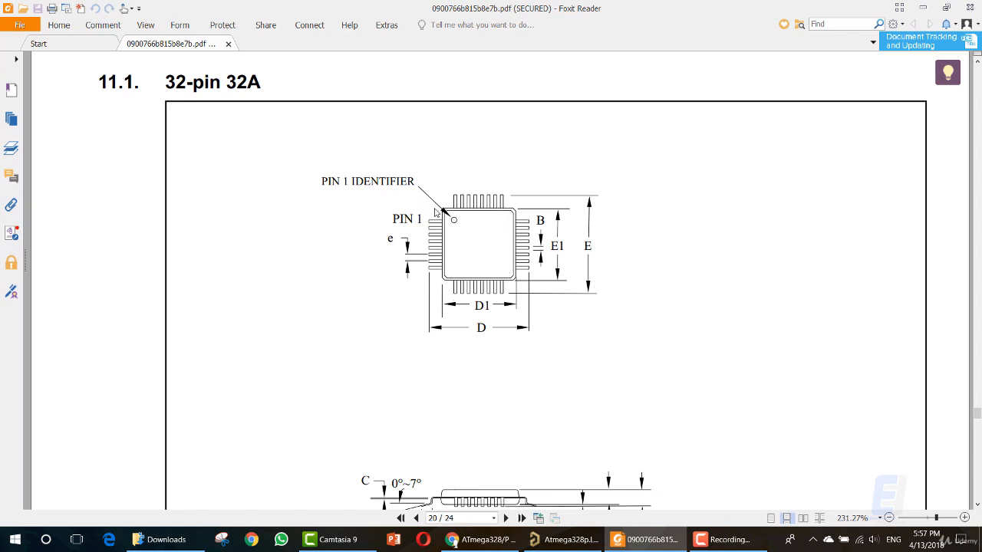
scroll(537, 326, down, 4)
scroll(541, 345, down, 1)
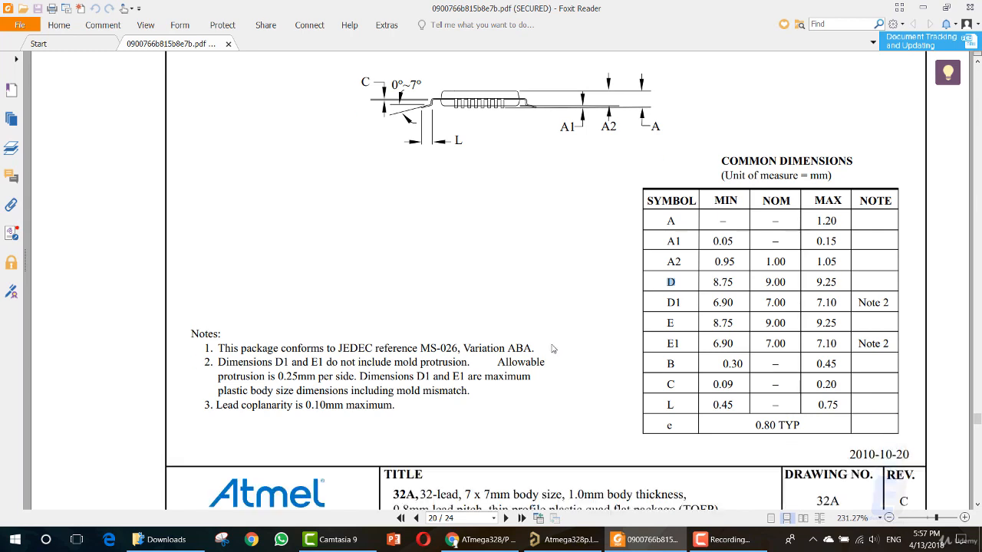
double_click(670, 323)
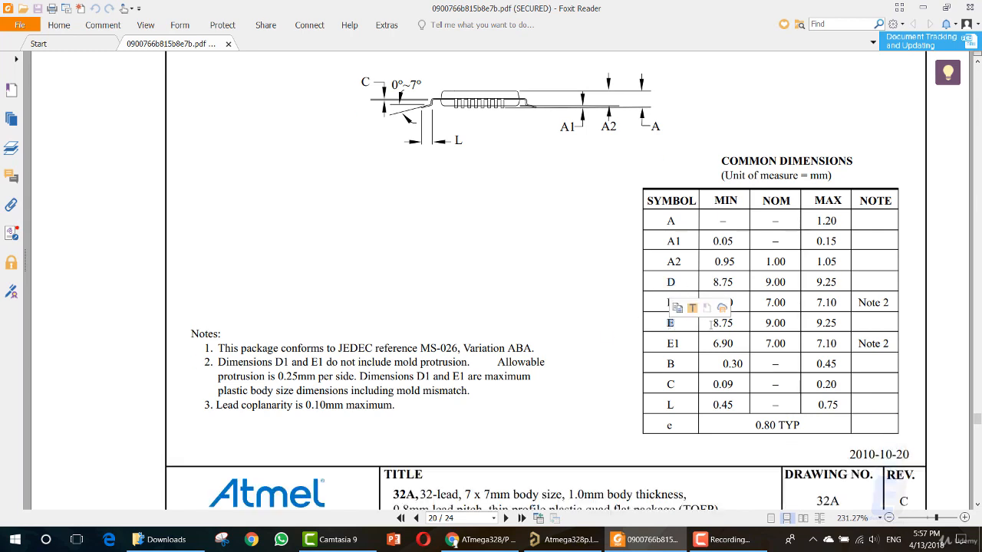
drag(712, 323, 733, 323)
drag(712, 283, 734, 283)
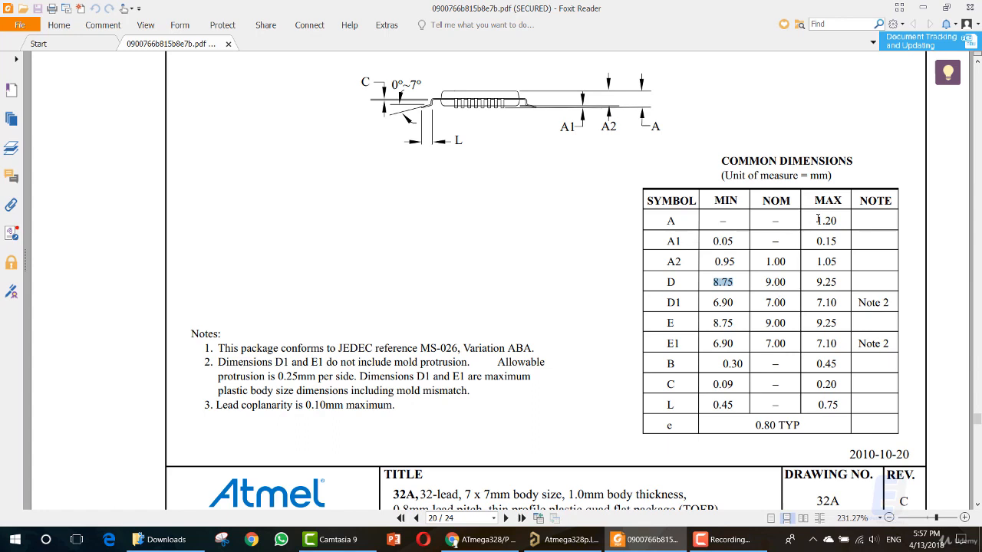
triple_click(820, 175)
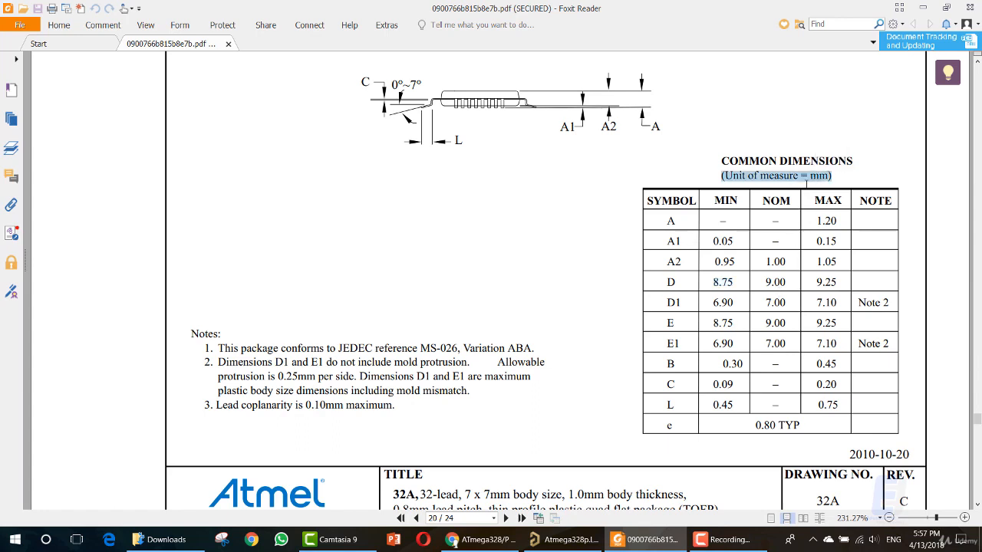
click(808, 176)
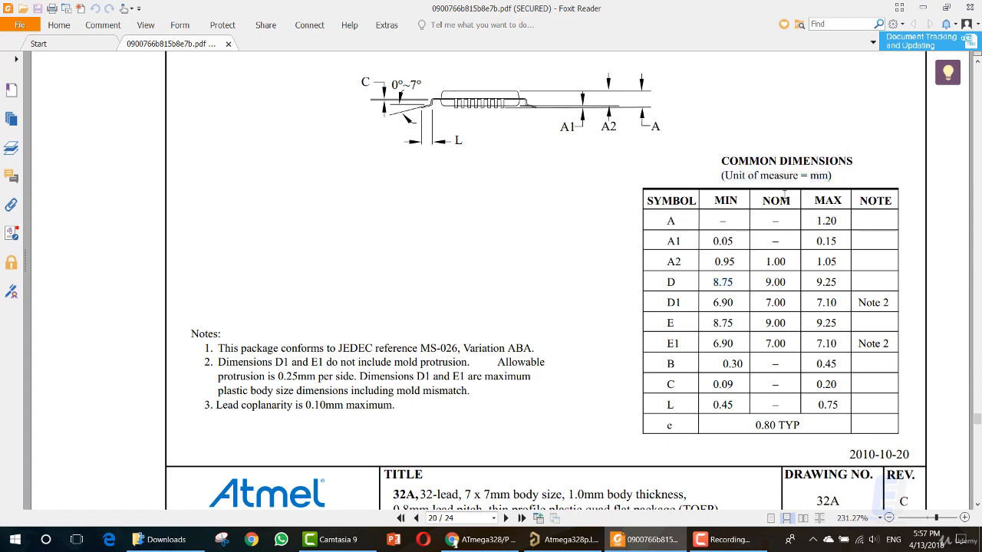
Switch back to Altium Designer and open the footprint library Atmega328p.PcbLib from the project tree.
mouse_move(578, 542)
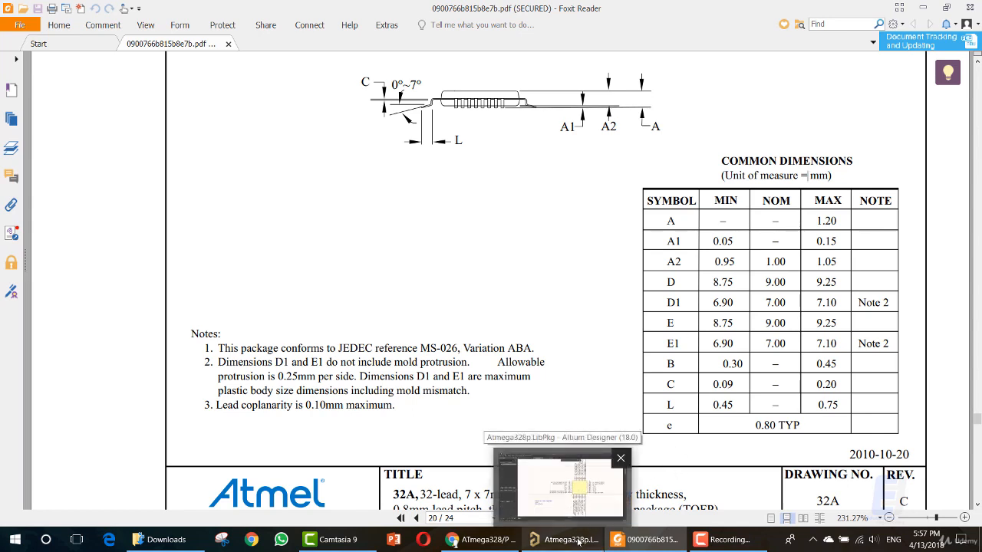
click(572, 542)
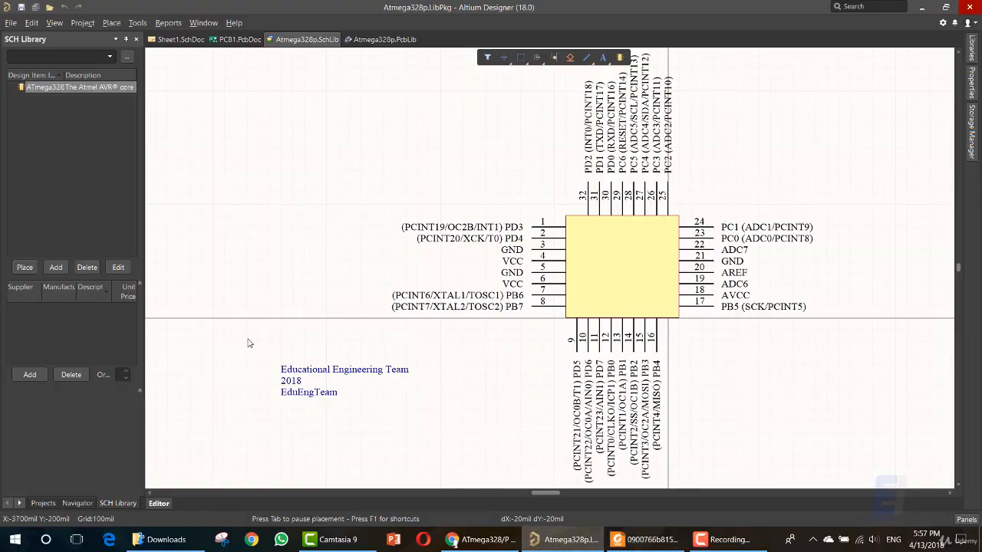
click(40, 501)
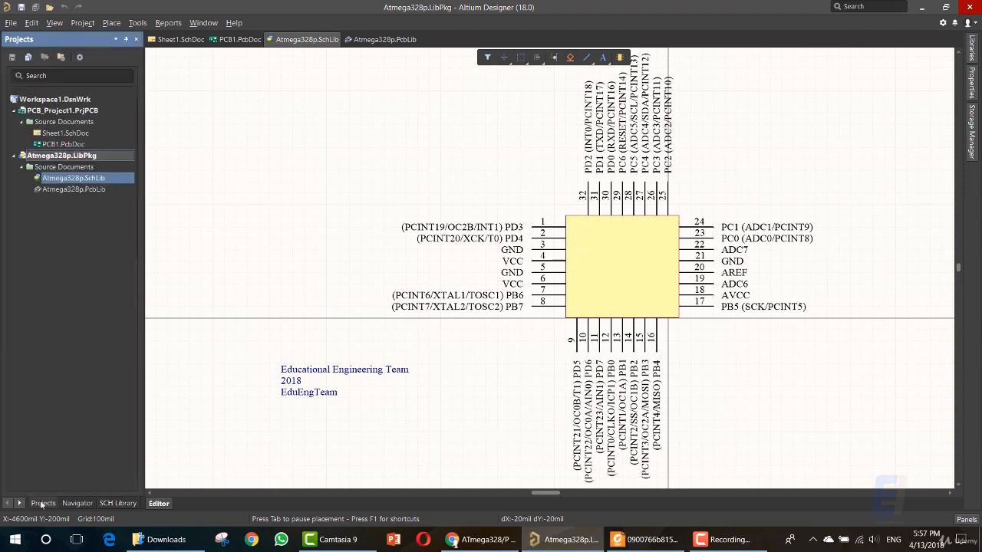
double_click(80, 189)
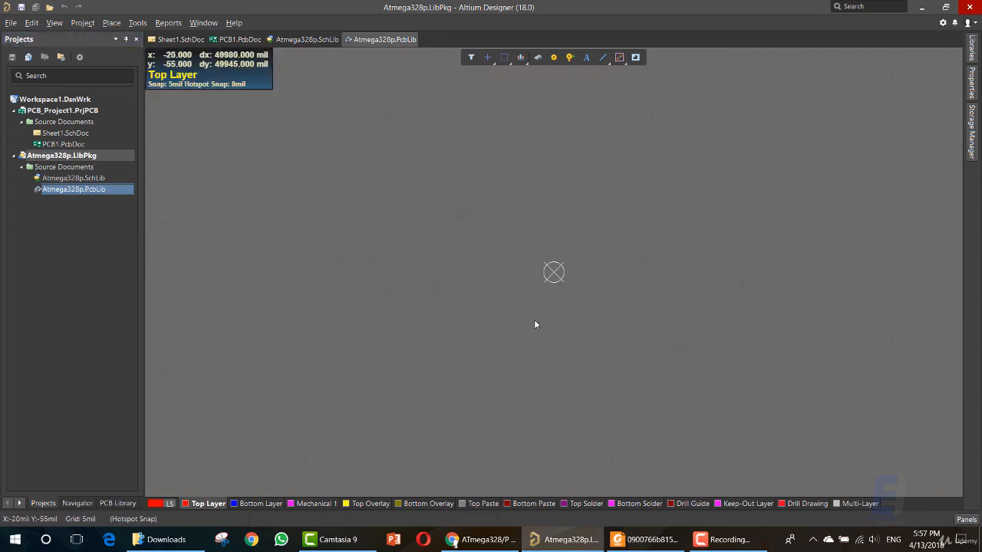
Start the IPC Compliant Footprint Wizard and advance to the component type selection.
click(138, 23)
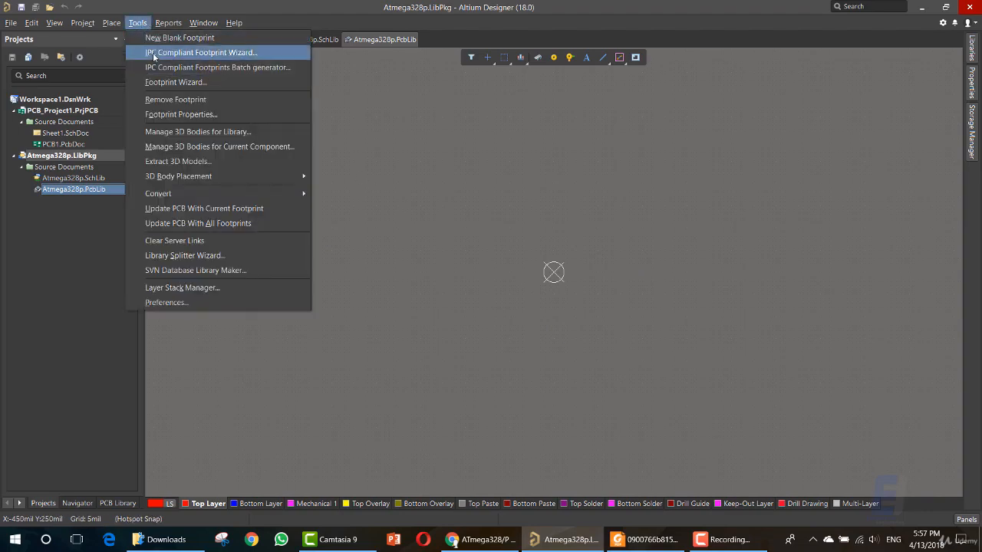
click(199, 53)
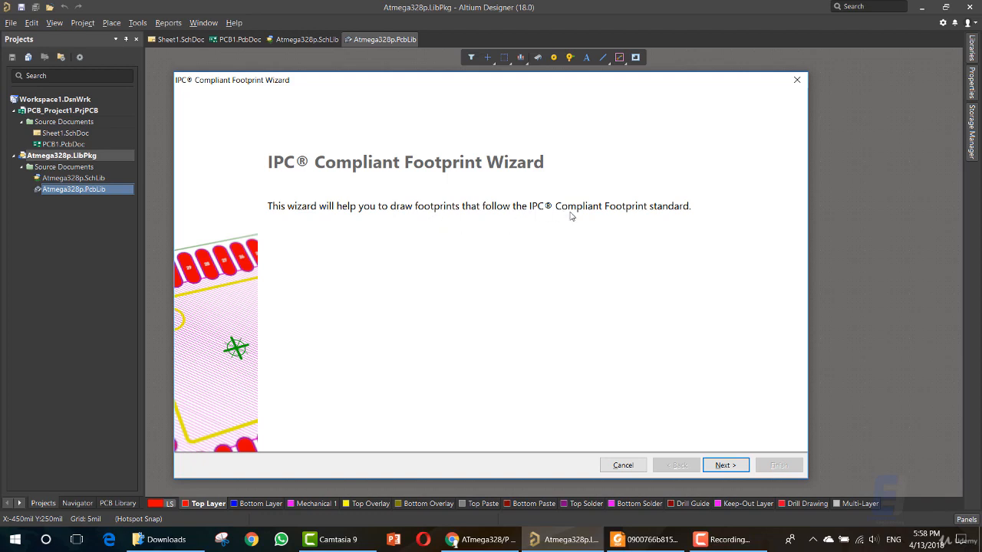
click(724, 465)
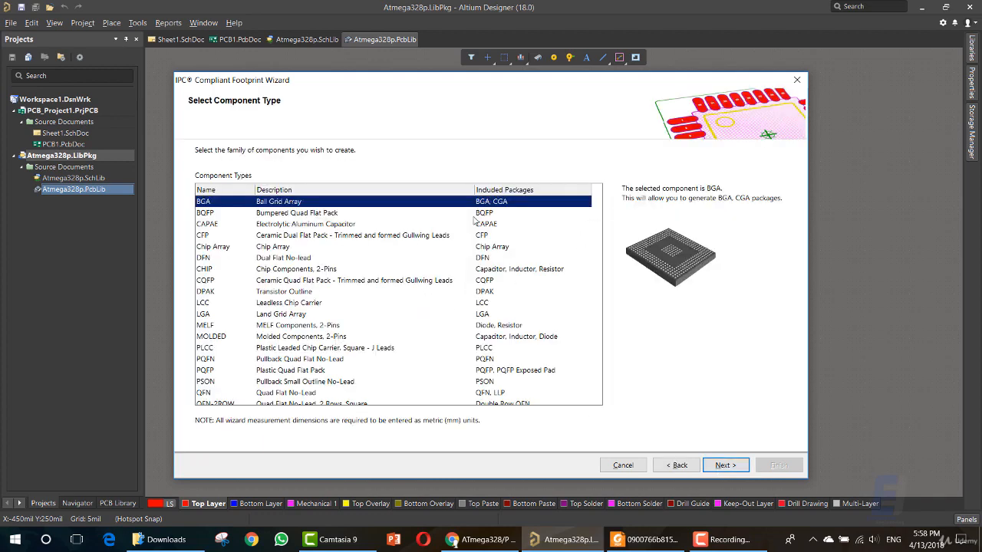
Look over the wizard's component families and preview the BGA, BQFP and CAPAE packages.
scroll(298, 287, down, 2)
scroll(298, 287, up, 2)
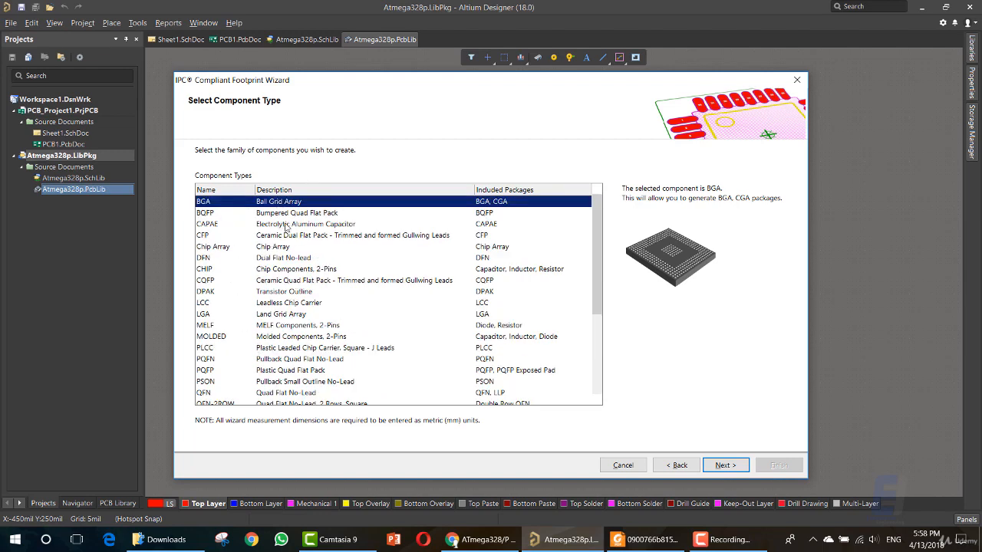
scroll(584, 326, down, 4)
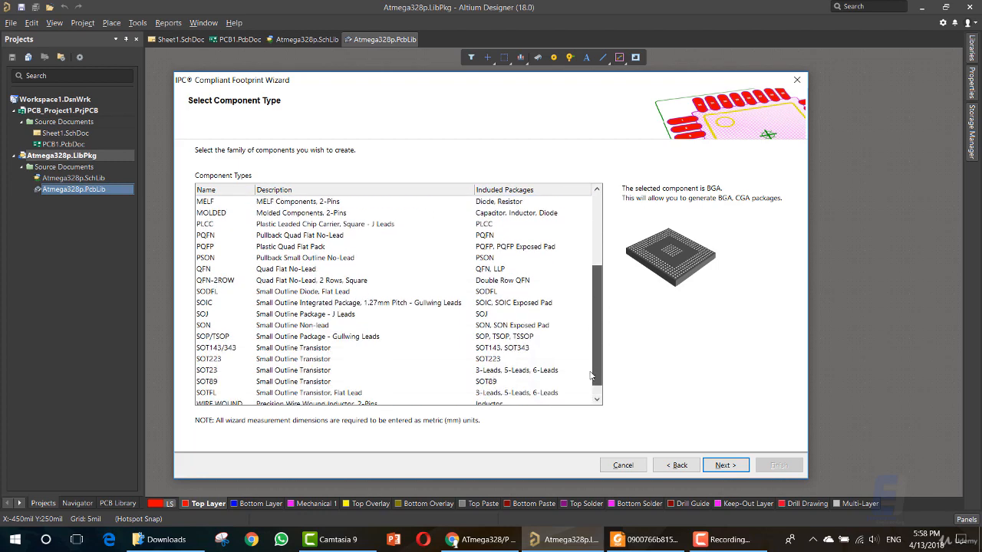
scroll(499, 268, up, 4)
click(428, 215)
click(422, 222)
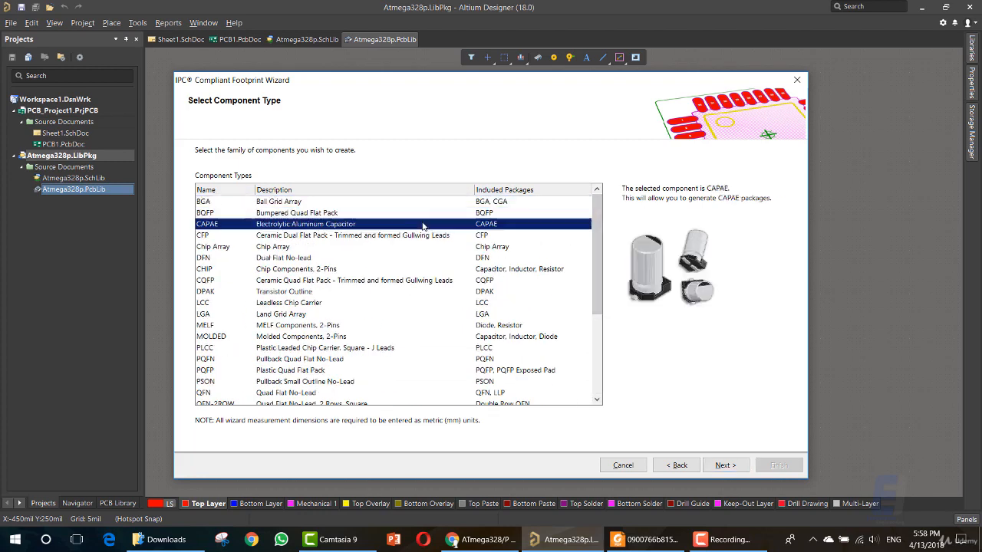
click(423, 205)
click(425, 215)
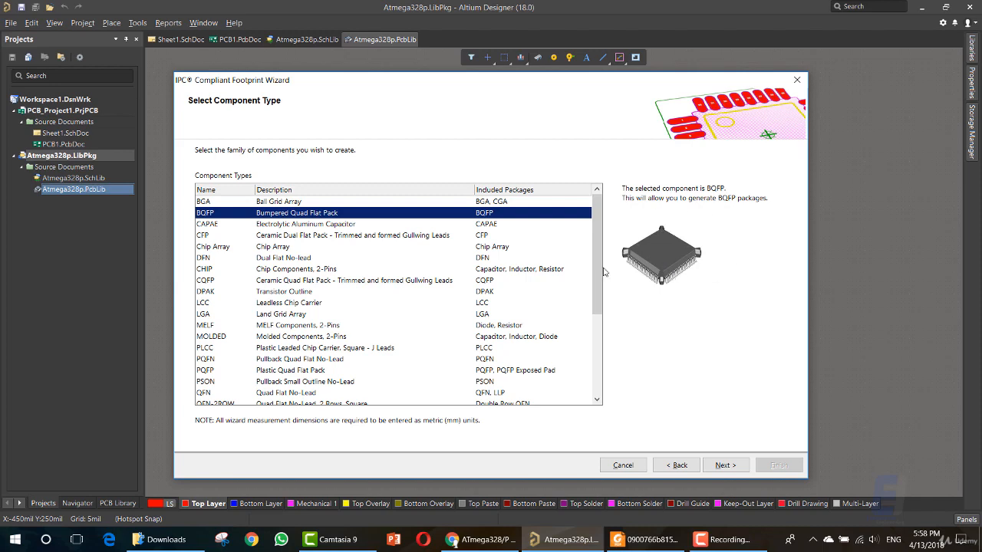
click(376, 224)
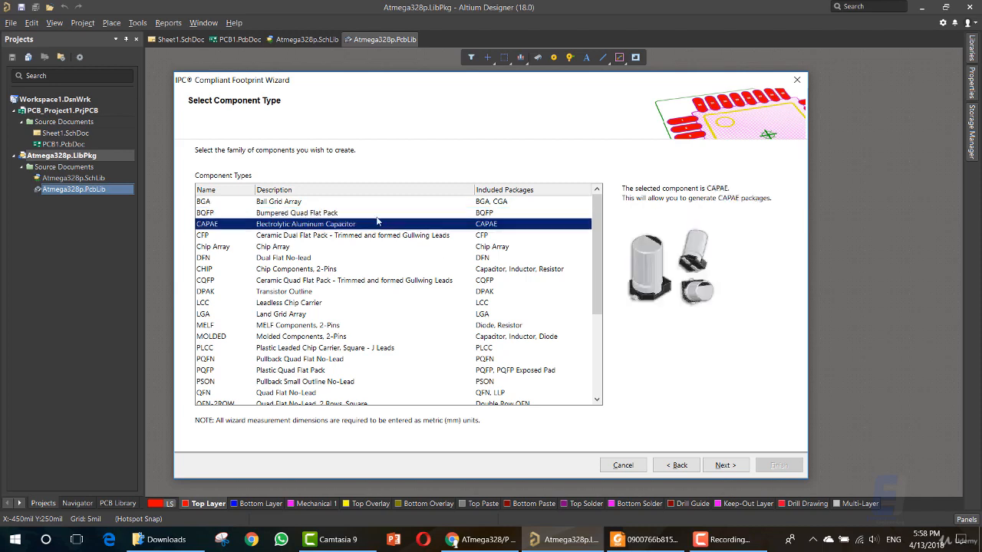
Go through the component families from CAPAE down to WIRE WOUND, comparing each package preview.
key(Down)
key(Down)
key(Down)
key(Down)
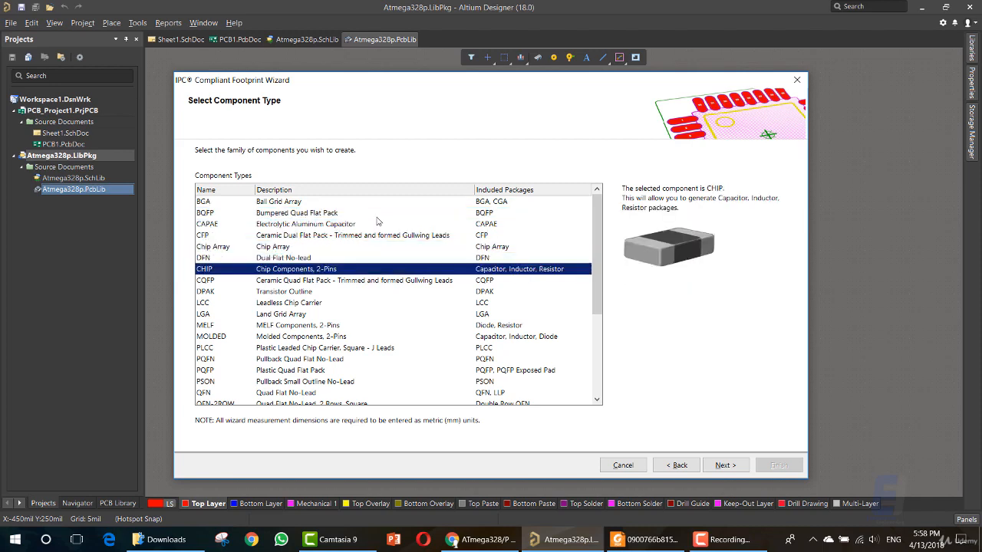
key(Down)
key(Down)
key(Up)
key(Down)
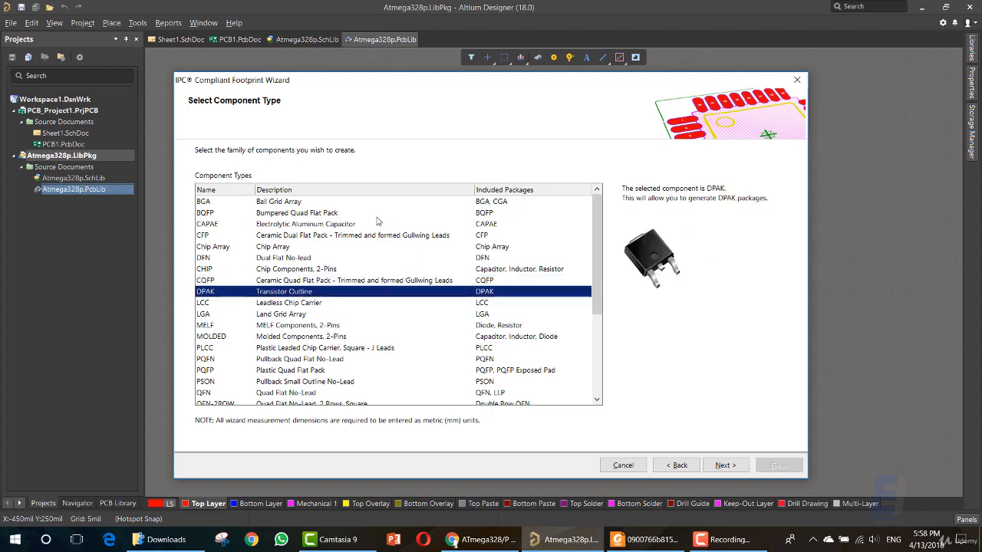
key(Down)
key(Down)
key(Down)
key(Down)
key(Down)
key(Down)
key(Down)
key(Down)
key(Down)
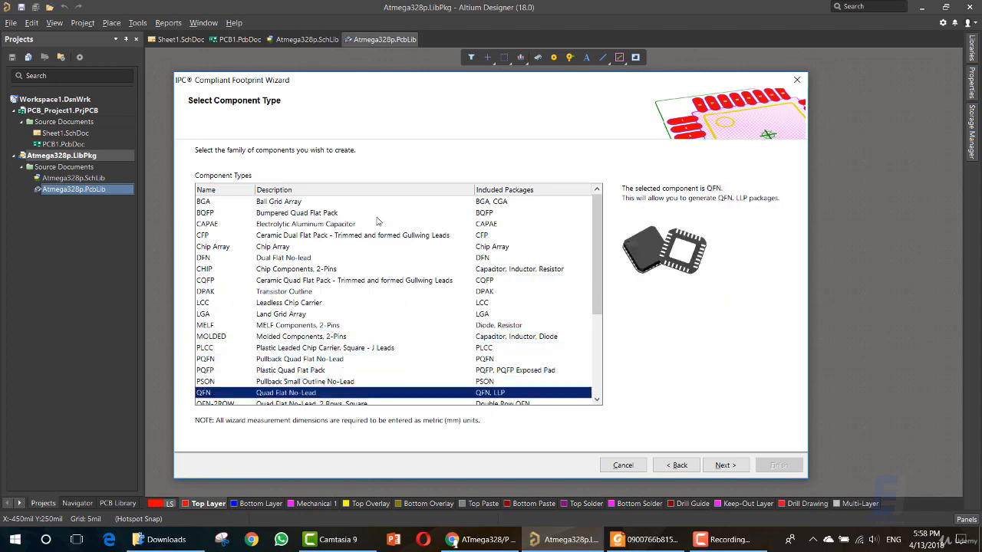
key(Down)
key(Down)
key(Down)
key(Down)
key(Down)
key(Down)
key(Down)
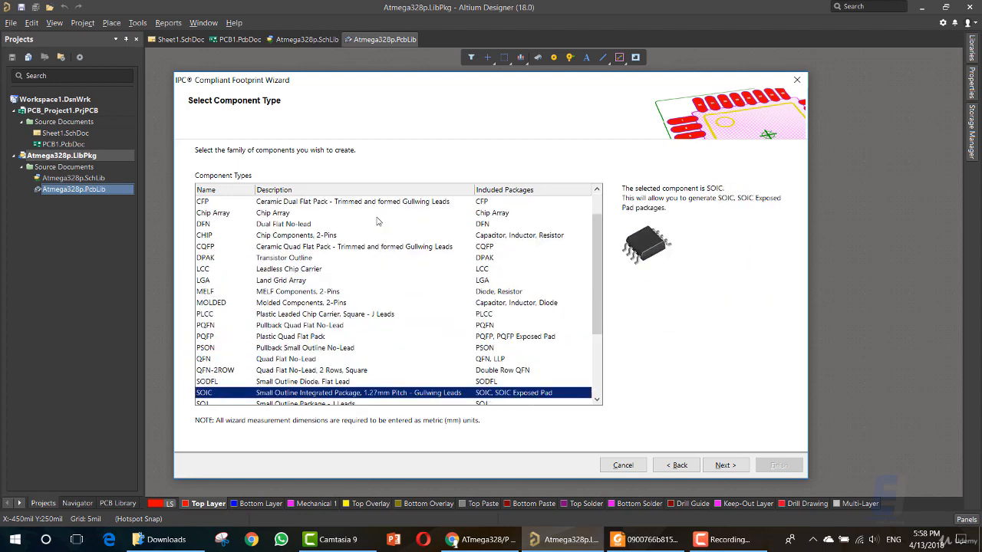
key(Down)
key(Down)
key(Down)
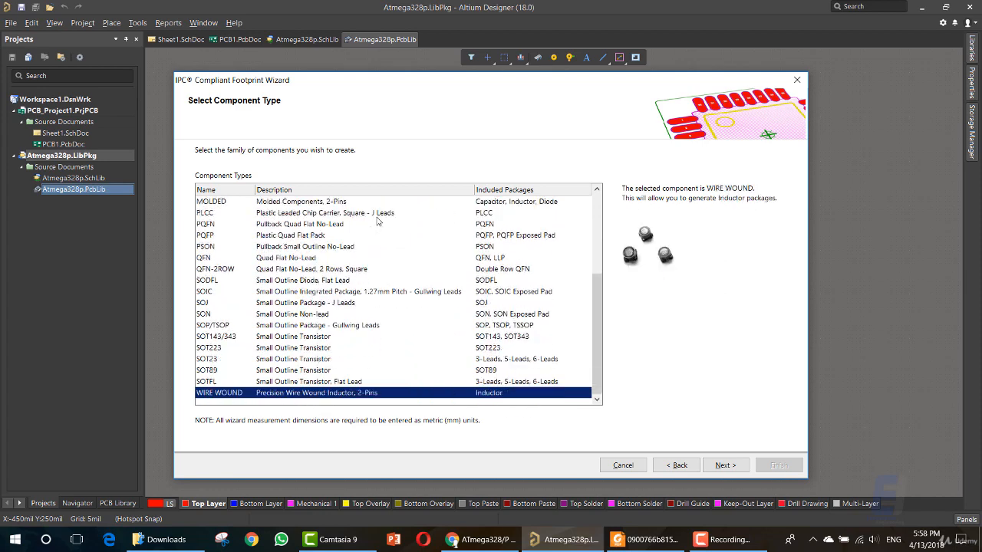
Go back up the component families from WIRE WOUND past DPAK, comparing the SON, PQFP and PQFN previews.
key(Up)
key(Up)
key(Up)
key(Up)
key(Up)
key(Up)
key(Up)
key(Up)
key(Up)
key(Up)
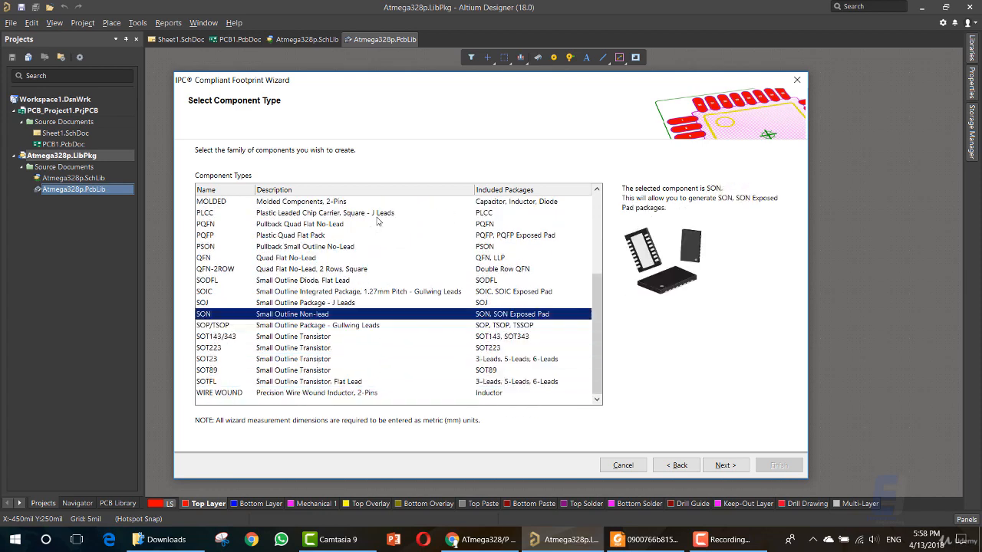
key(Up)
key(Up)
key(Up)
key(Up)
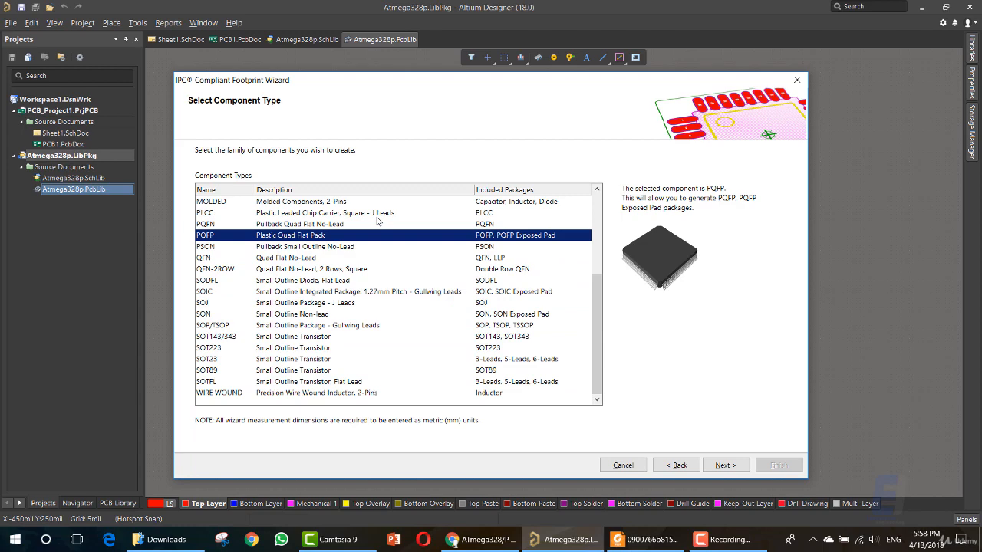
key(Up)
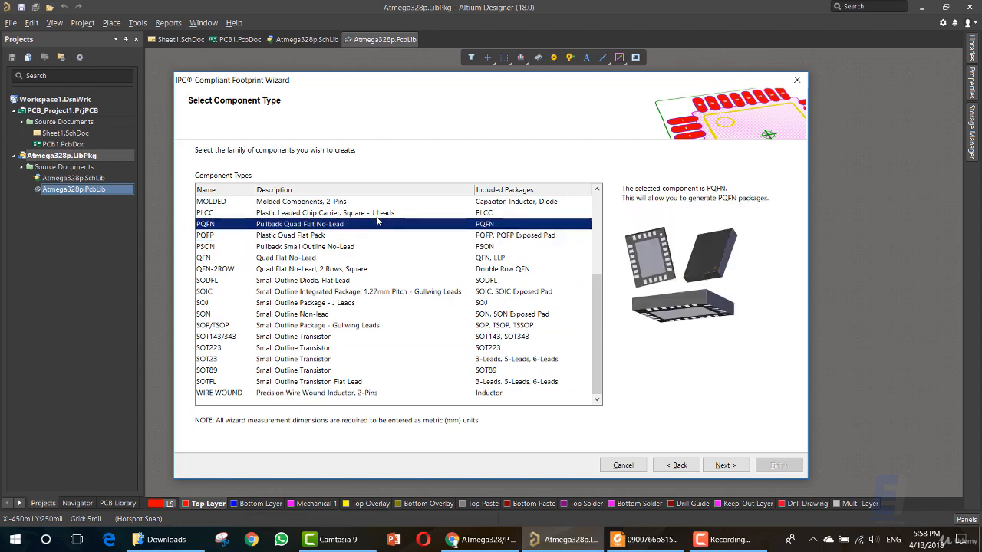
key(Up)
key(Up)
key(Up)
key(Up)
key(Up)
key(Up)
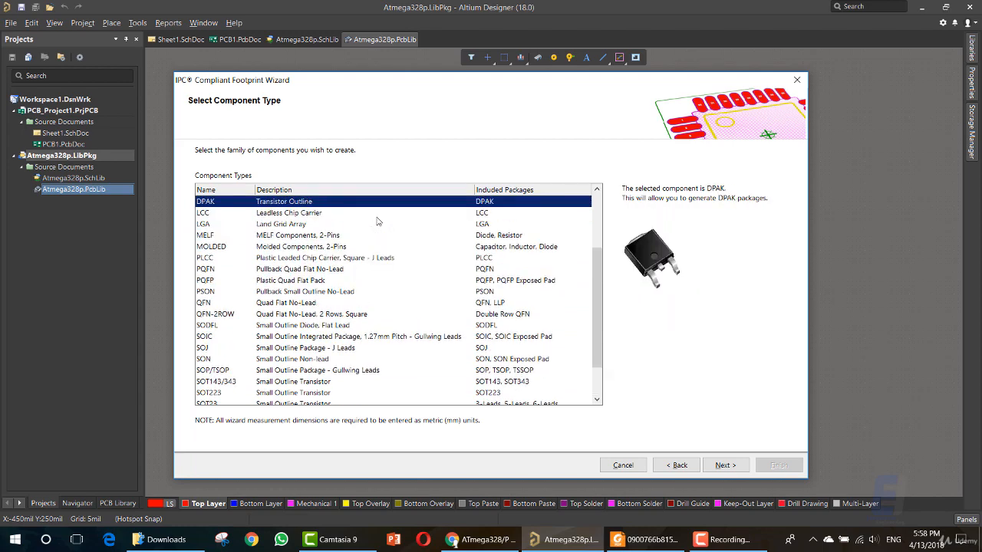
key(Up)
key(Up)
key(Up)
Select PQFP (Plastic Quad Flat Pack) as the component type.
key(Down)
key(Down)
key(Down)
key(Down)
key(Down)
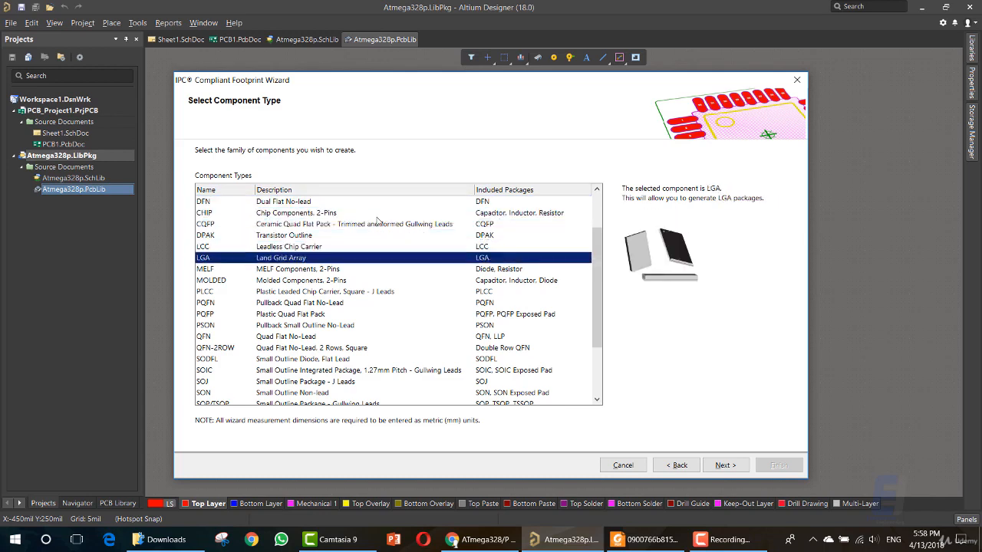
key(Down)
key(Down)
key(Down)
key(Down)
key(Down)
key(Down)
key(Up)
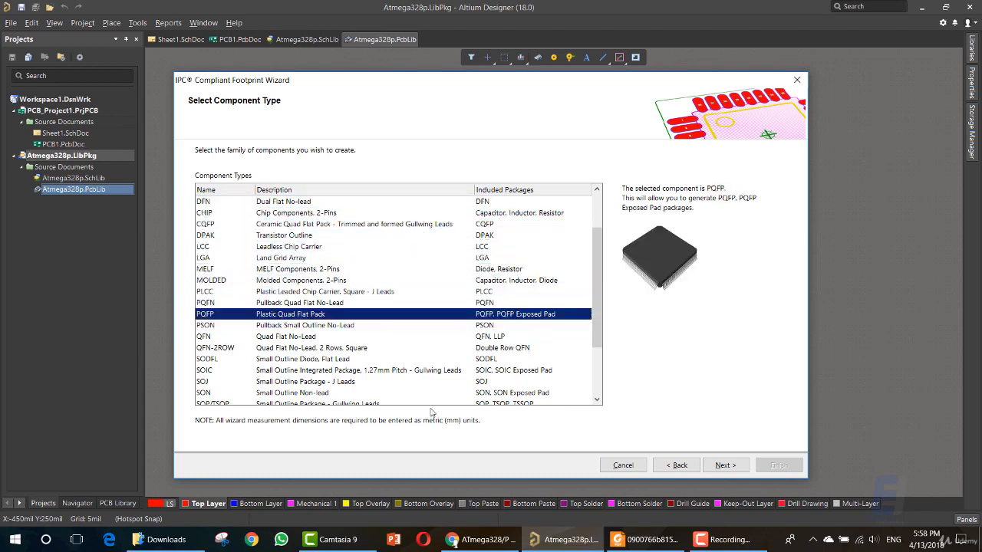
Check the package type in the title of drawing 32A in the Foxit Reader datasheet and return to Altium Designer.
click(634, 542)
ctrl+scroll(344, 315, up, 3)
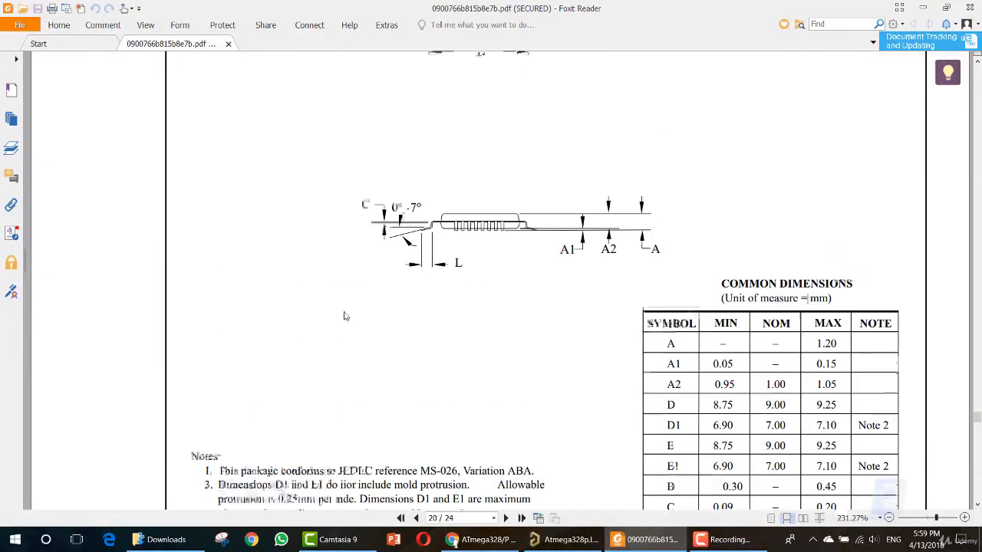
scroll(343, 315, down, 2)
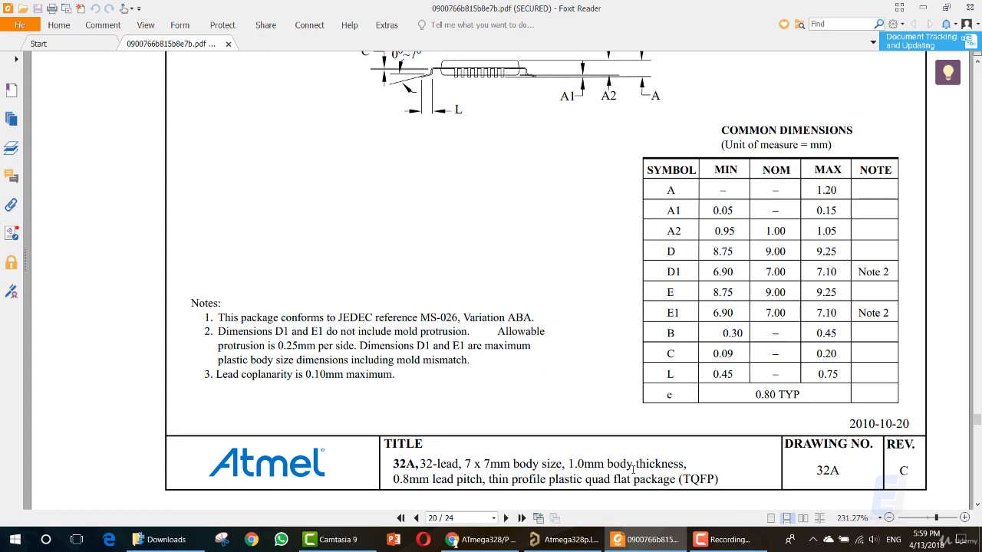
drag(683, 480, 715, 480)
click(554, 537)
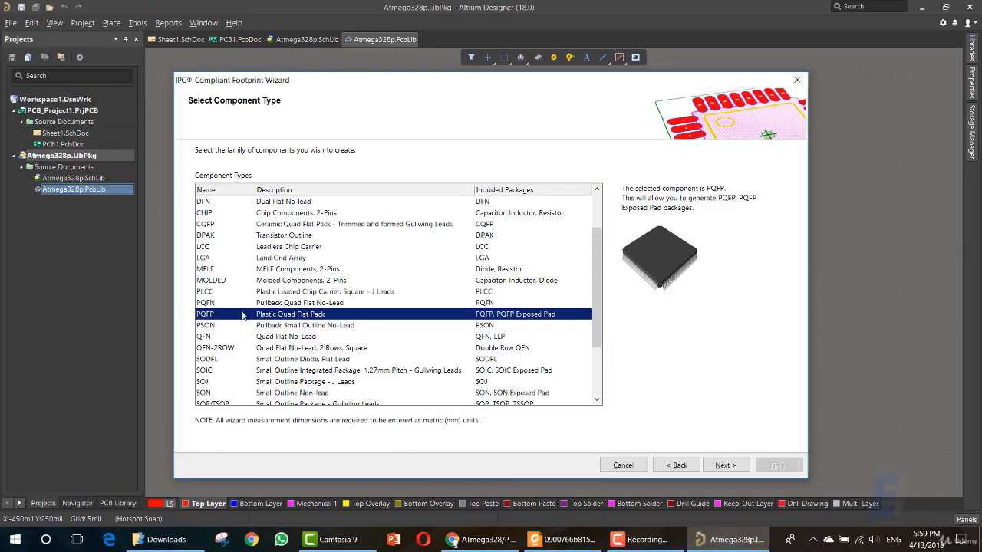
Recheck the family list, keep PQFP as the component type and advance to the package overall dimensions.
scroll(242, 316, up, 2)
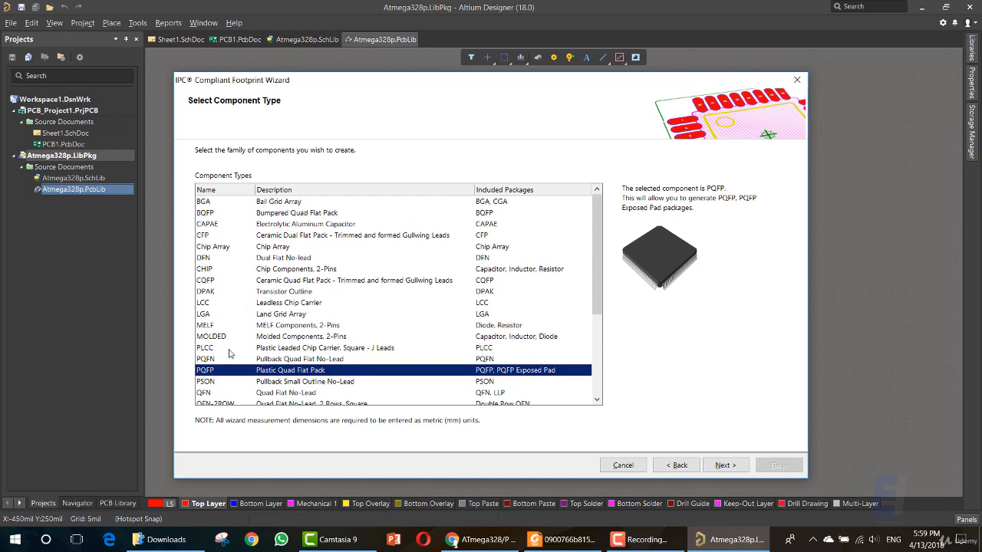
scroll(230, 360, down, 3)
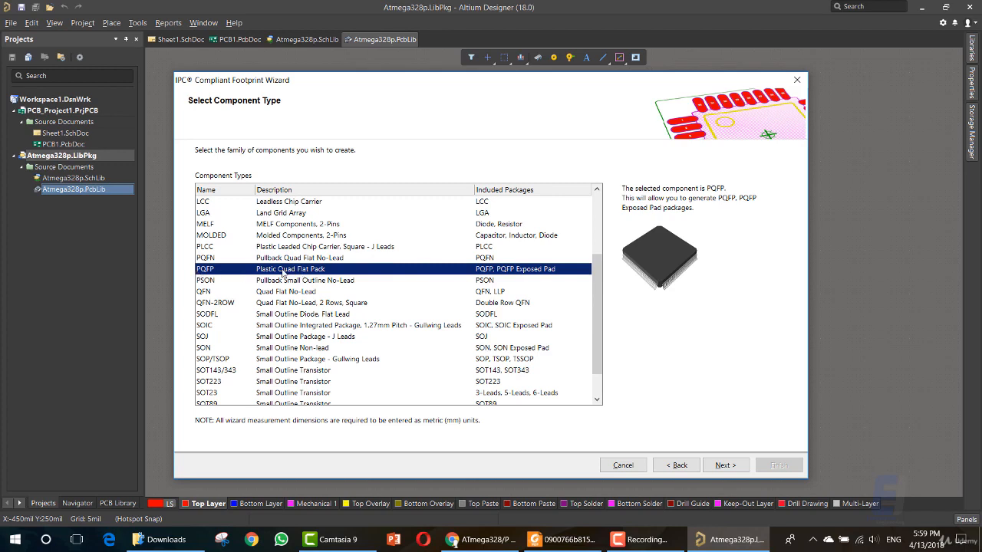
scroll(207, 332, down, 1)
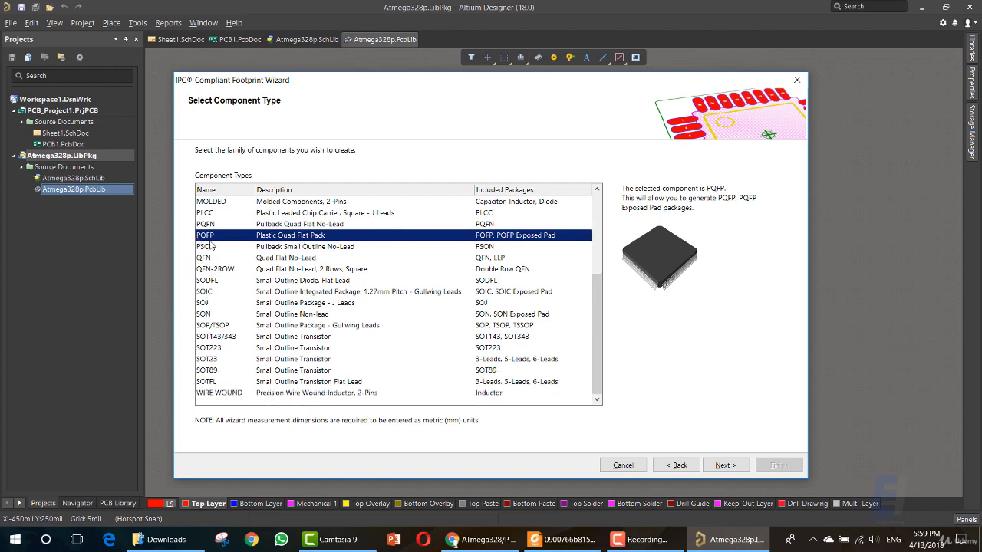
scroll(217, 275, up, 4)
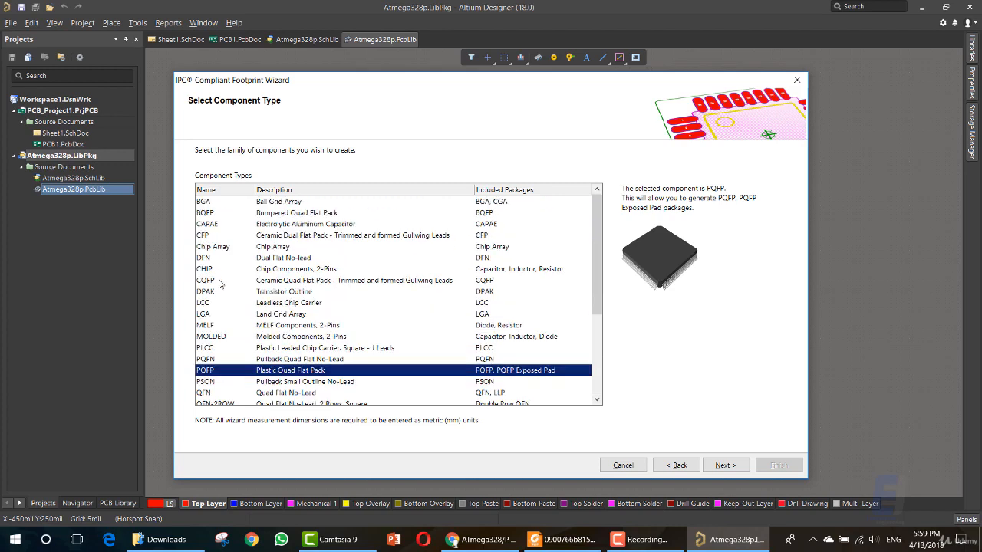
scroll(209, 373, down, 2)
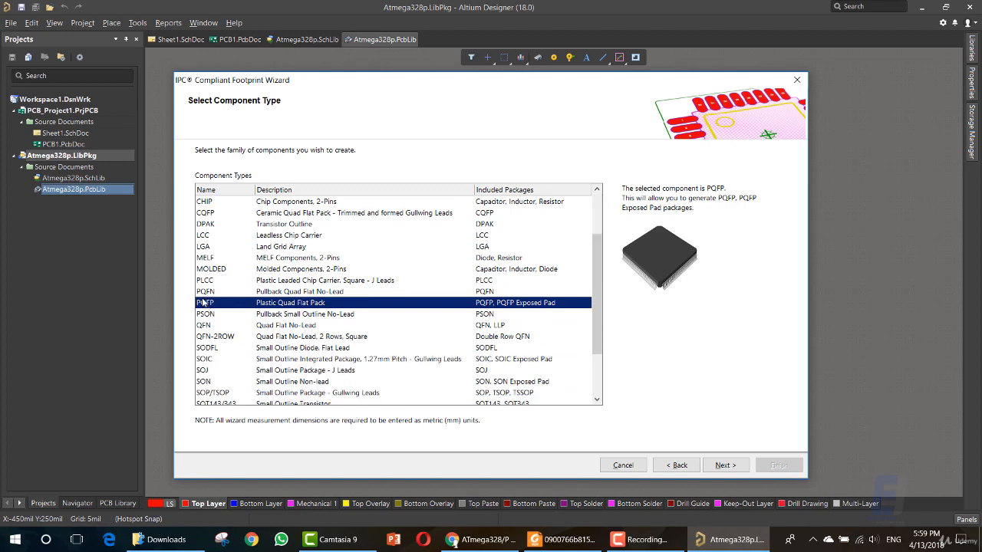
click(724, 465)
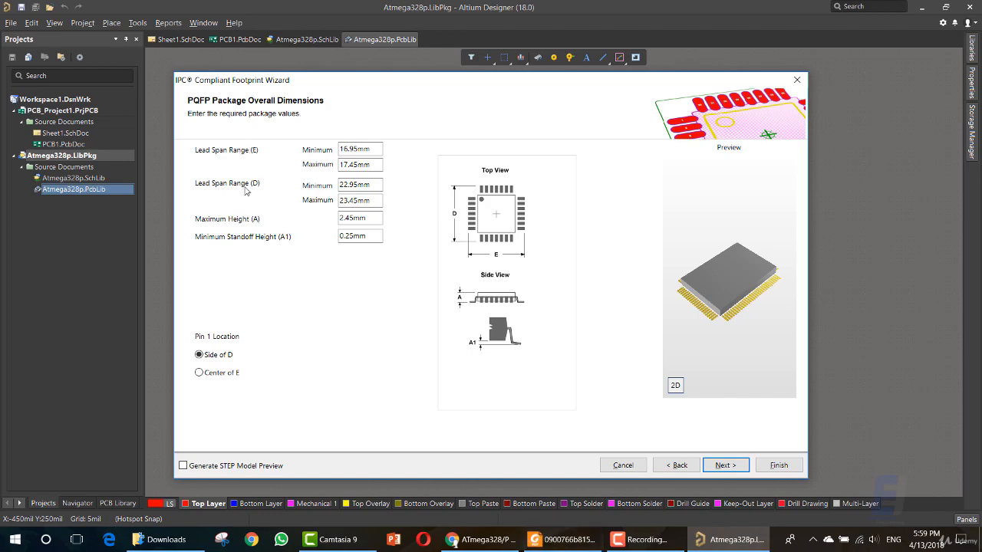
Copy the minimum of E from the Foxit Reader datasheet and set Altium's Lead Span Range (E) minimum to 8.75 mm.
click(568, 539)
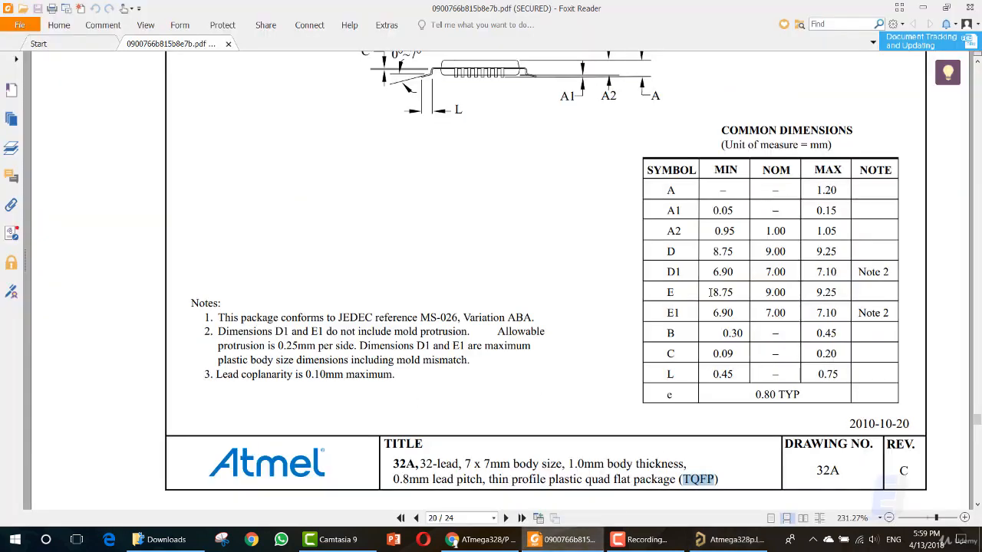
drag(714, 292, 732, 293)
key(ctrl+c)
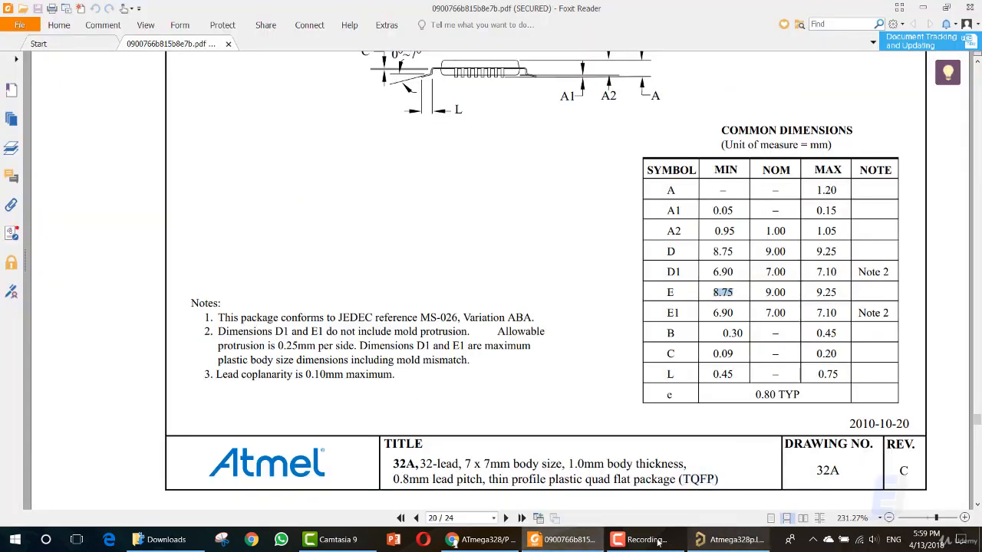
click(735, 540)
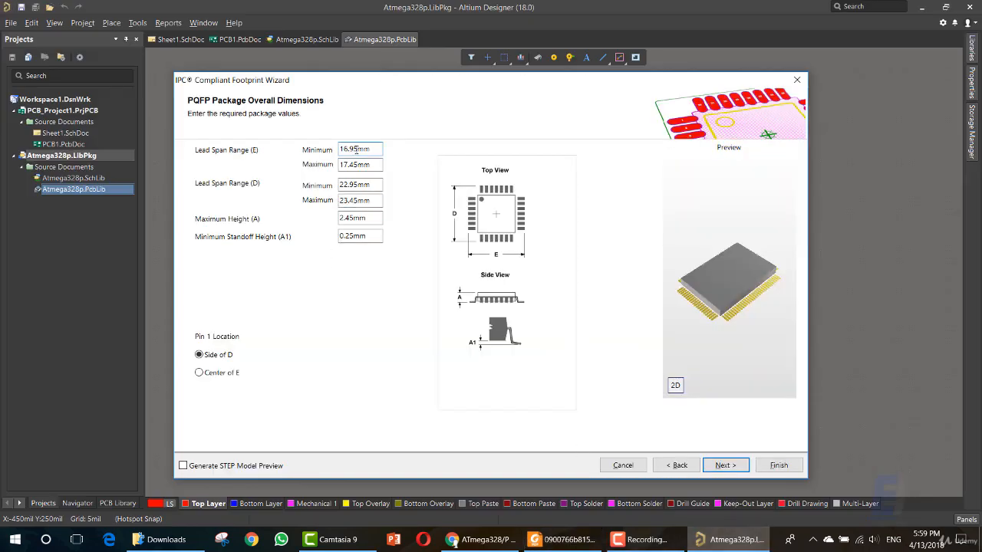
click(350, 150)
drag(357, 149, 339, 149)
key(ctrl+v)
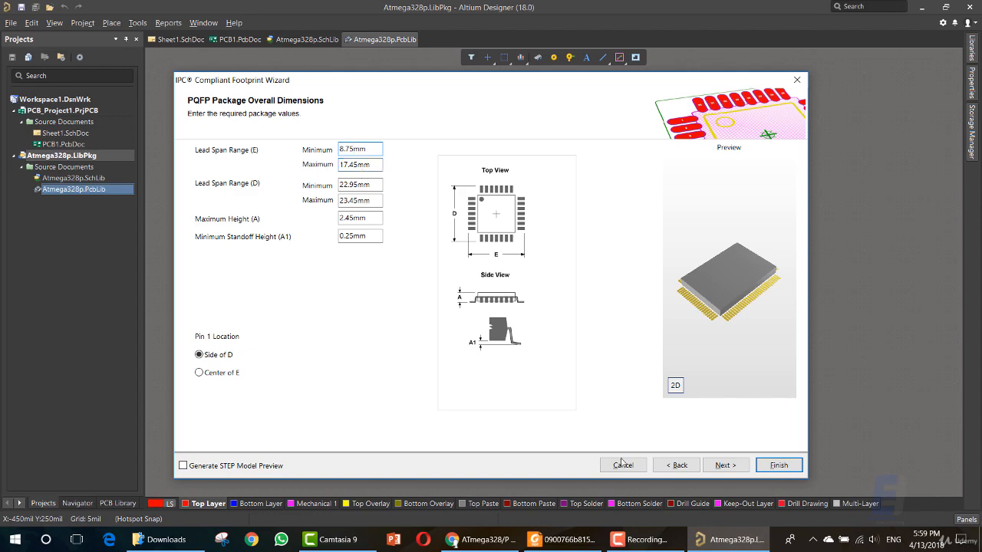
Copy the minimum of D from the Foxit Reader datasheet and enter 8.75 mm as Altium's Lead Span Range (D) maximum.
click(529, 541)
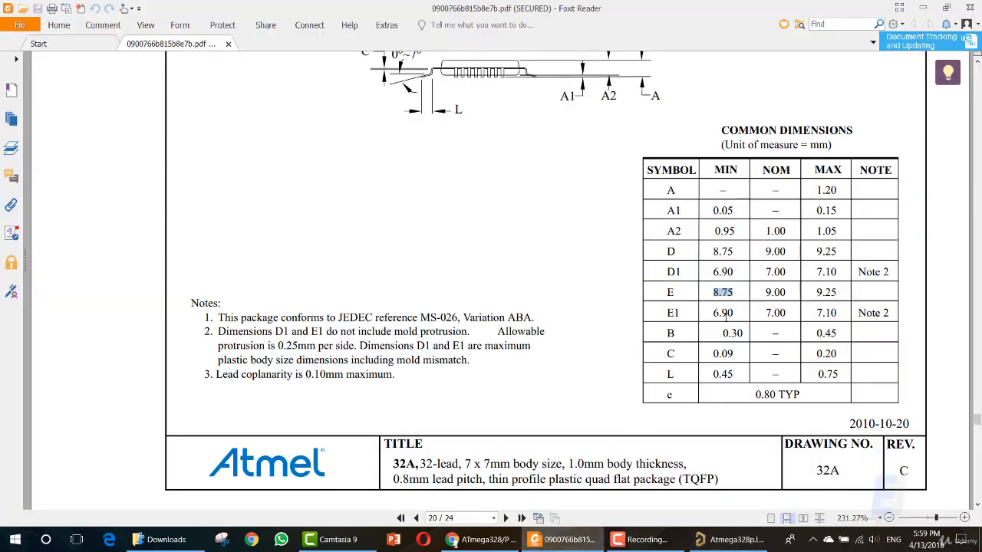
drag(735, 252, 713, 251)
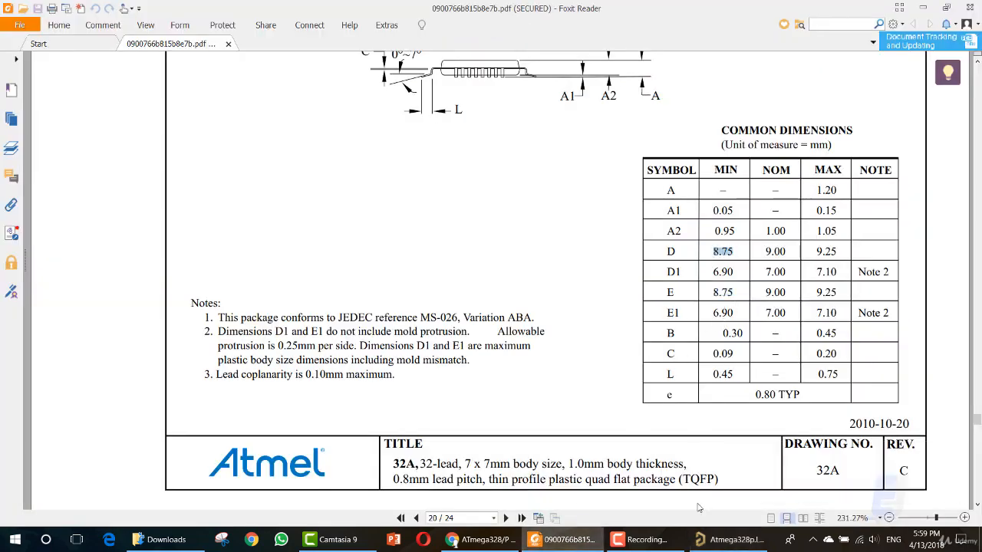
click(705, 541)
click(353, 185)
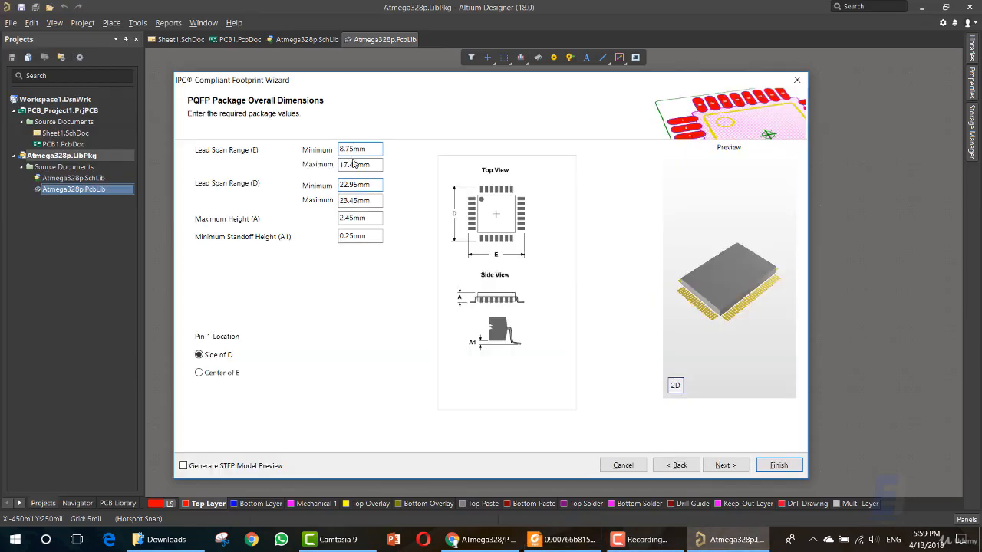
drag(358, 184, 335, 199)
text(8.75)
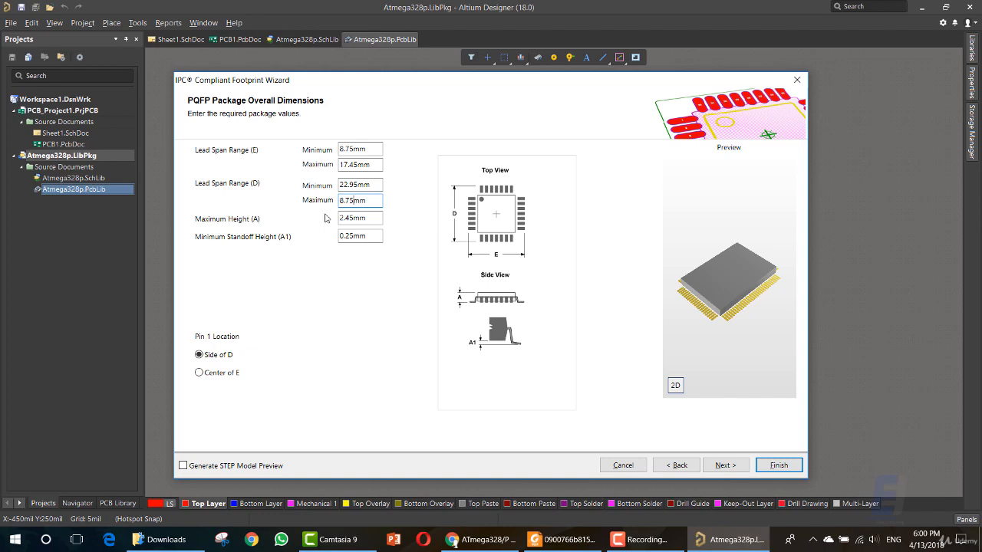
Set the Lead Span Range (E) maximum to 8.75 mm, glancing at the Foxit Reader datasheet before returning to Altium Designer.
double_click(355, 165)
click(591, 539)
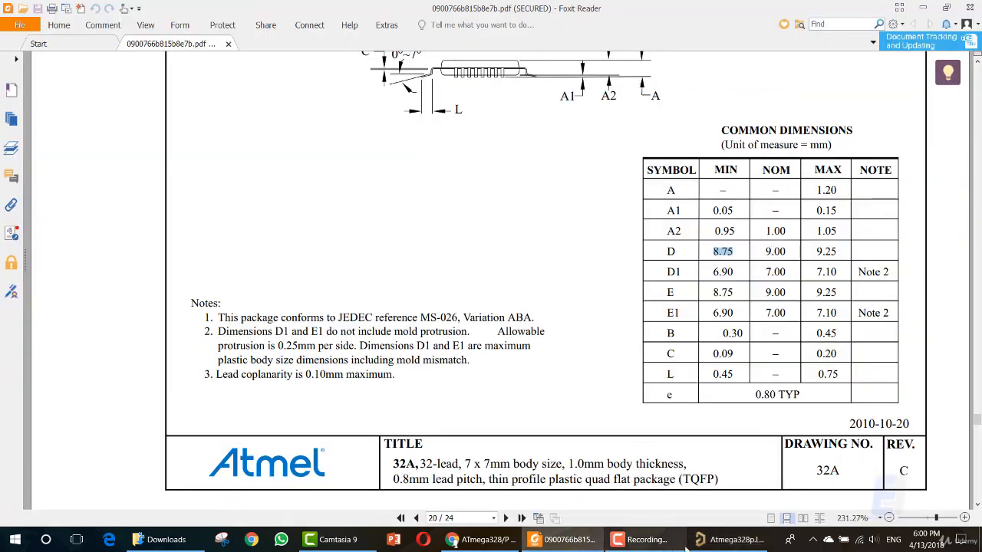
click(729, 539)
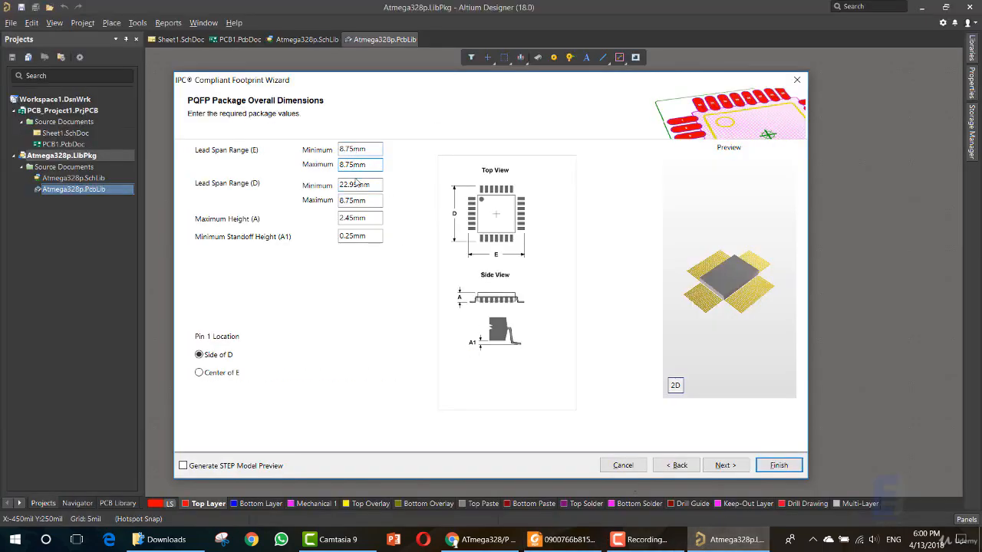
Set the Lead Span Range (D) minimum to 8.75 mm and its maximum to 9.25 mm, copying D's maximum from the Foxit Reader datasheet into Altium Designer.
double_click(356, 185)
text(8.75)
click(564, 539)
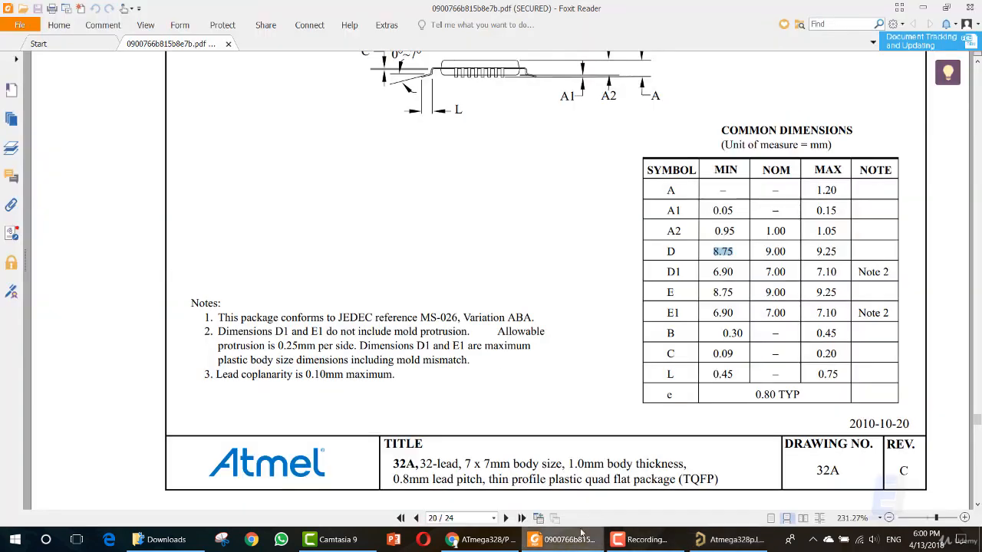
drag(813, 252, 839, 252)
key(ctrl+c)
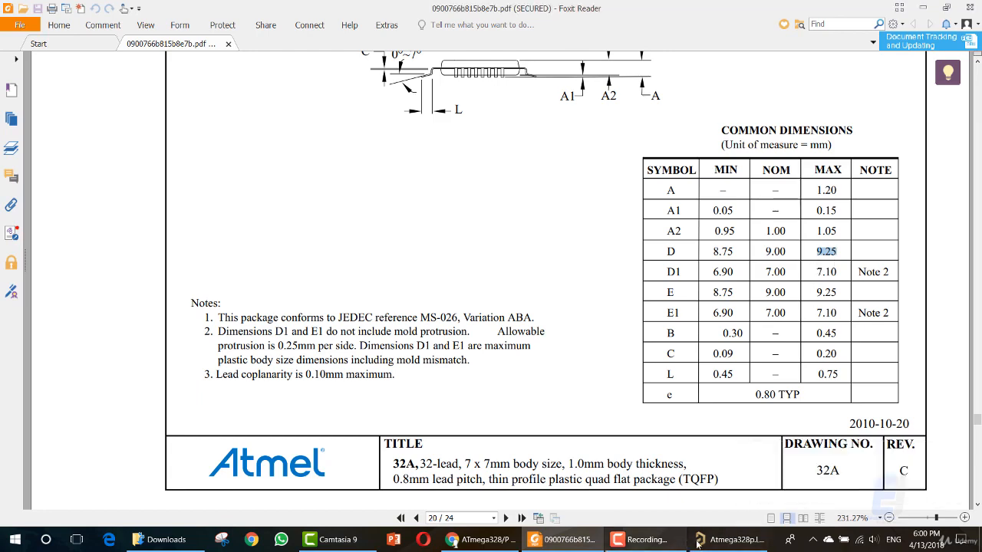
click(733, 540)
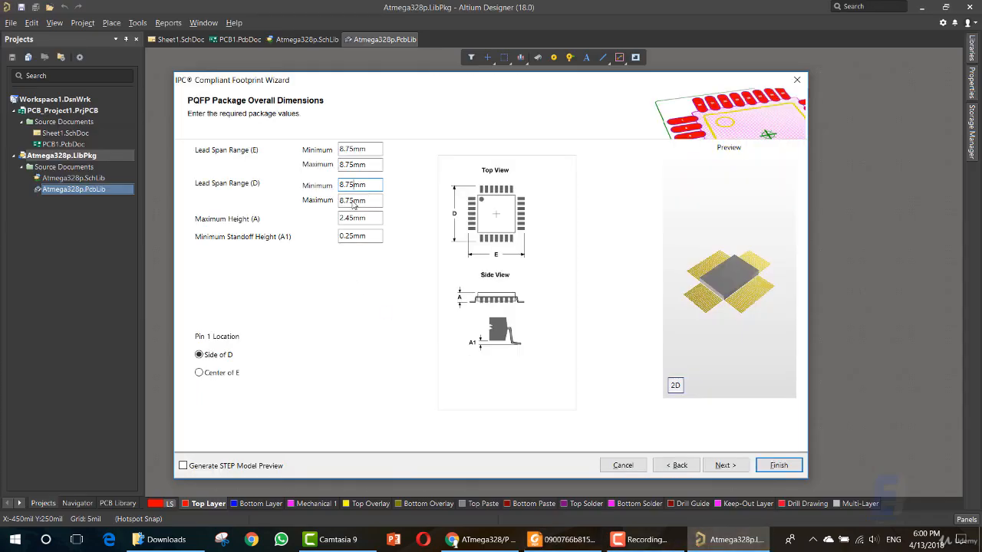
click(354, 201)
double_click(350, 200)
key(ctrl+v)
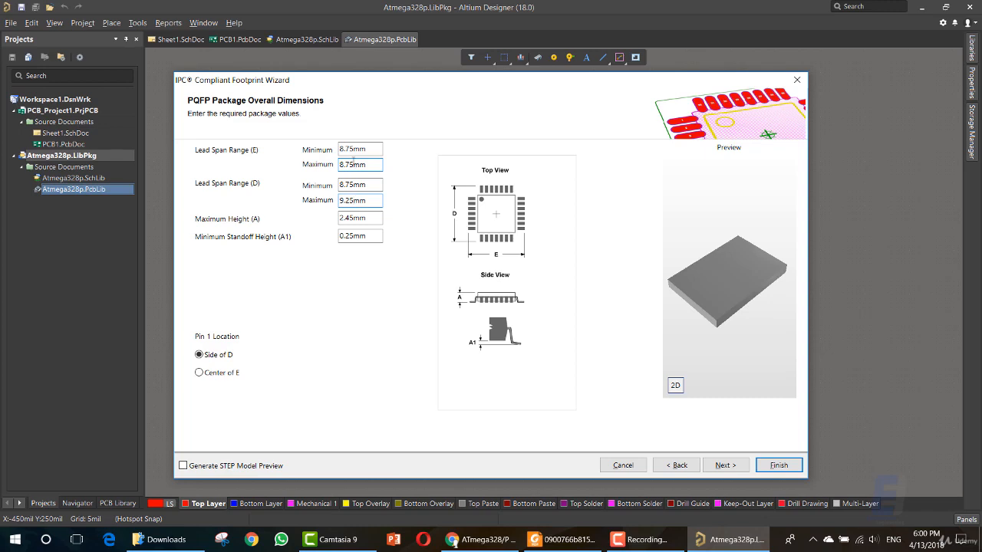
Set the Lead Span Range (E) maximum to 9.25 mm.
double_click(352, 165)
key(ctrl+v)
double_click(356, 149)
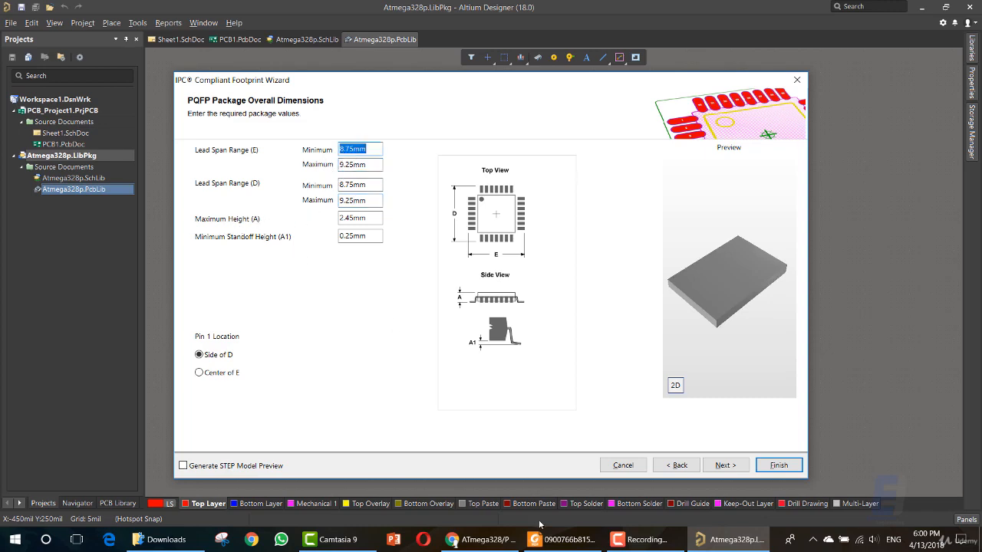
Copy the maximum of A from the Foxit Reader datasheet and set Altium's Maximum Height (A) to 1.20 mm.
click(562, 539)
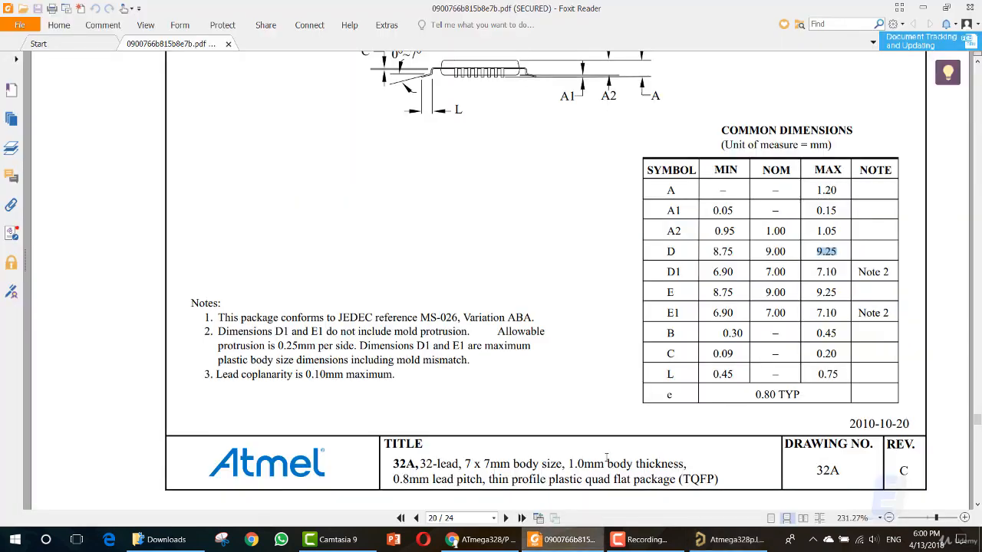
double_click(825, 190)
key(ctrl+c)
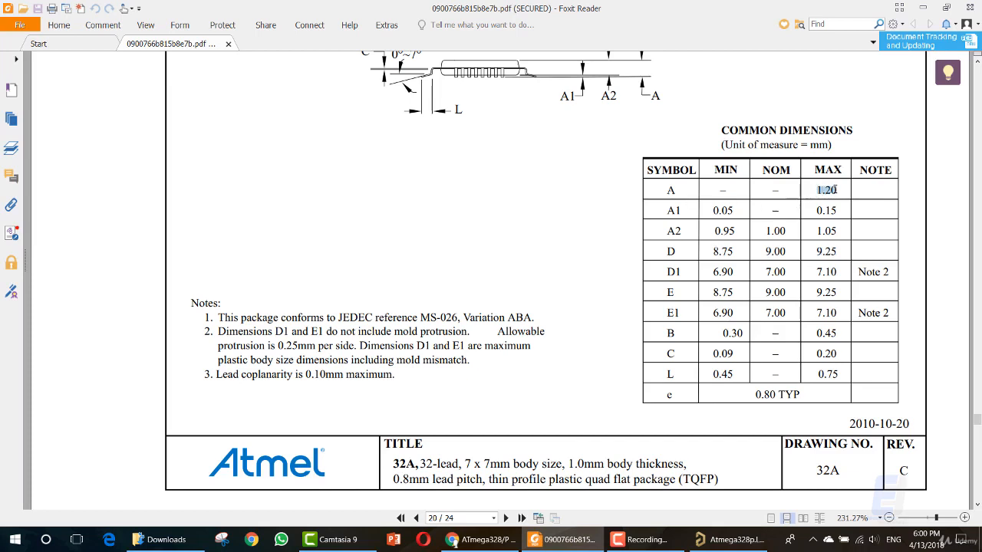
click(708, 541)
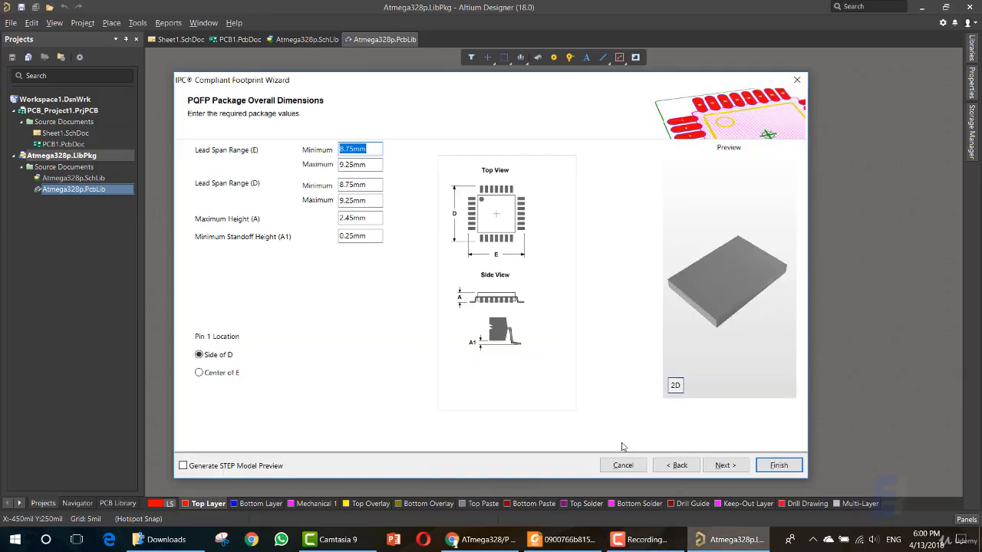
double_click(354, 219)
key(ctrl+v)
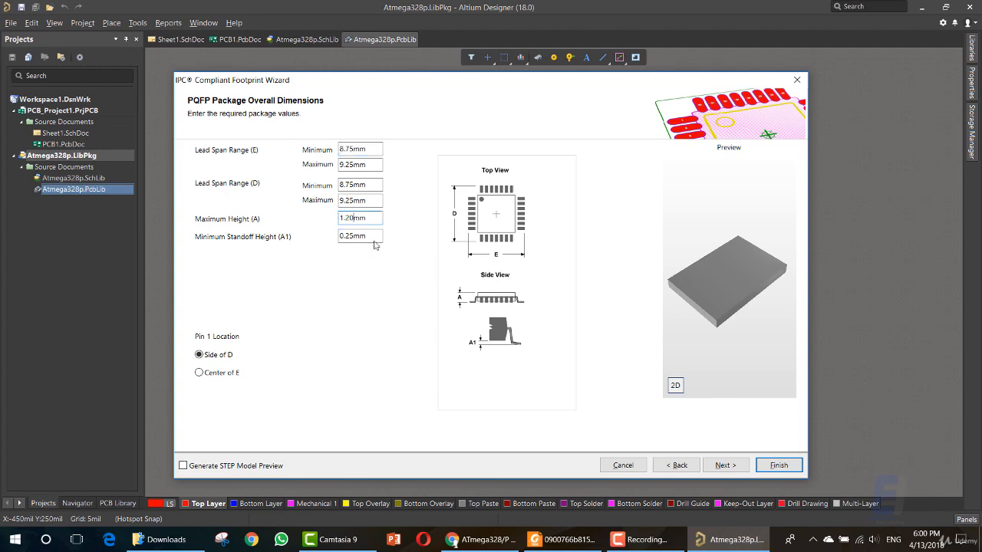
Look up the maximum of A1 in the Foxit Reader datasheet and set Altium's Minimum Standoff Height (A1) to 0.15 mm.
double_click(354, 236)
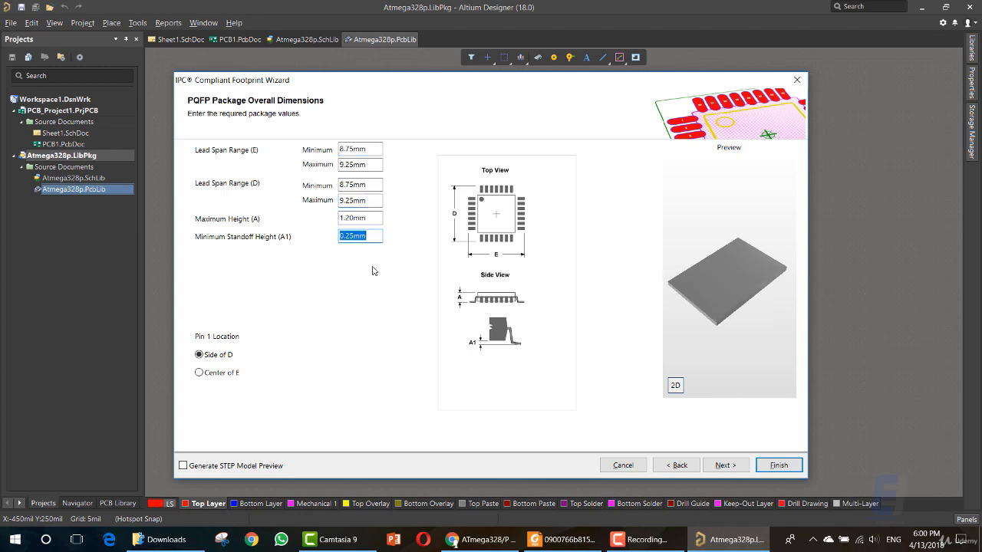
click(568, 540)
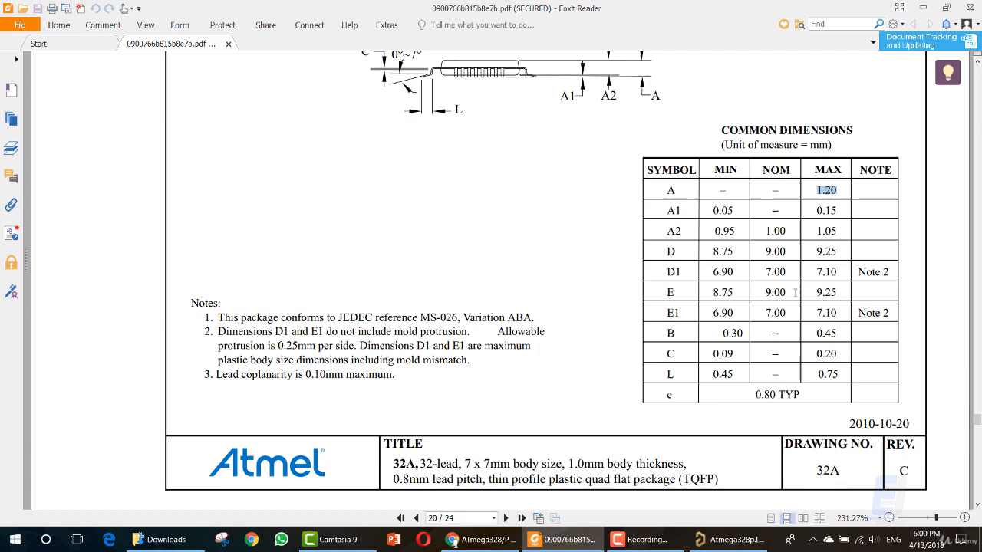
double_click(834, 212)
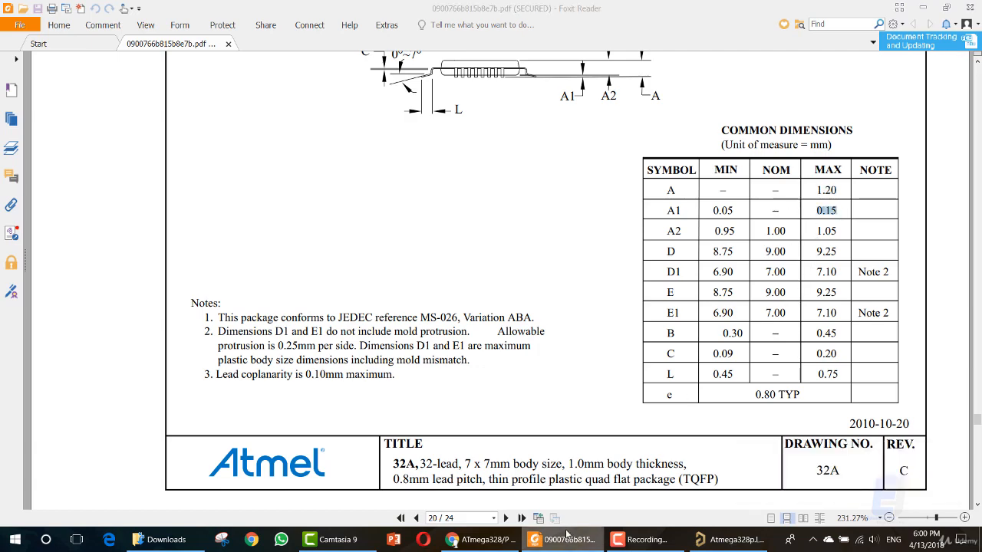
key(alt+Tab)
drag(354, 236, 325, 237)
text(0.15)
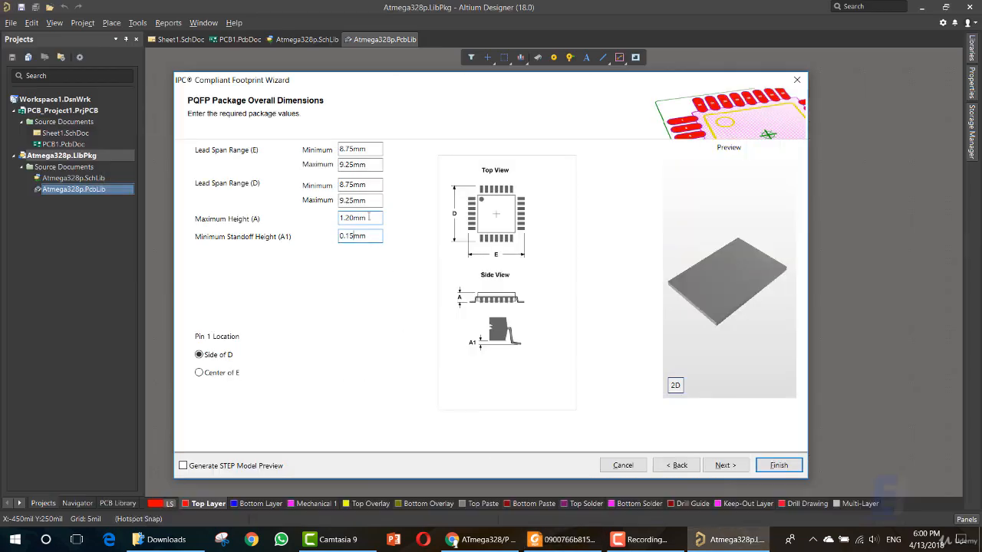
click(368, 217)
click(361, 220)
click(361, 236)
Compare the Center of E and Side of D options for the Pin 1 Location, ending on Side of D.
click(213, 375)
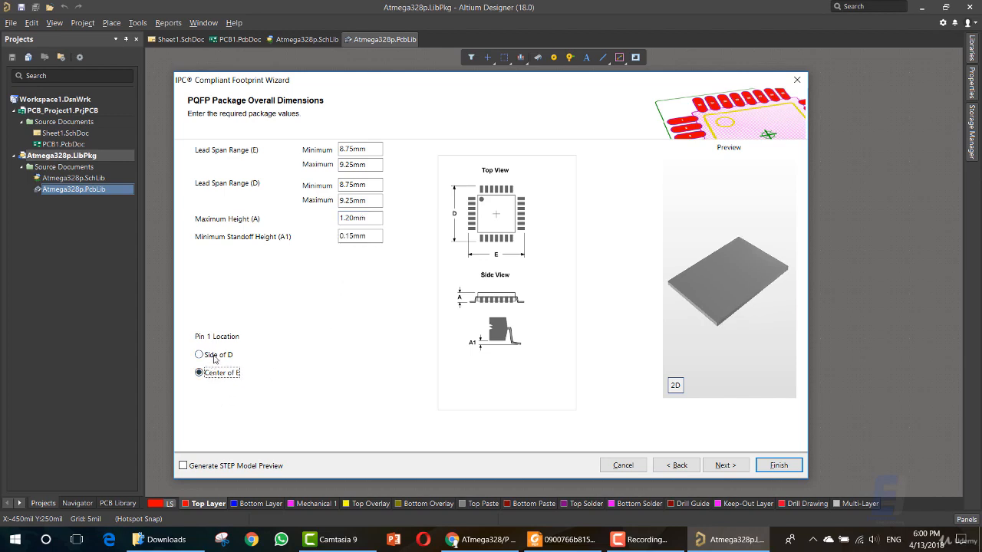
click(216, 356)
click(214, 374)
click(216, 357)
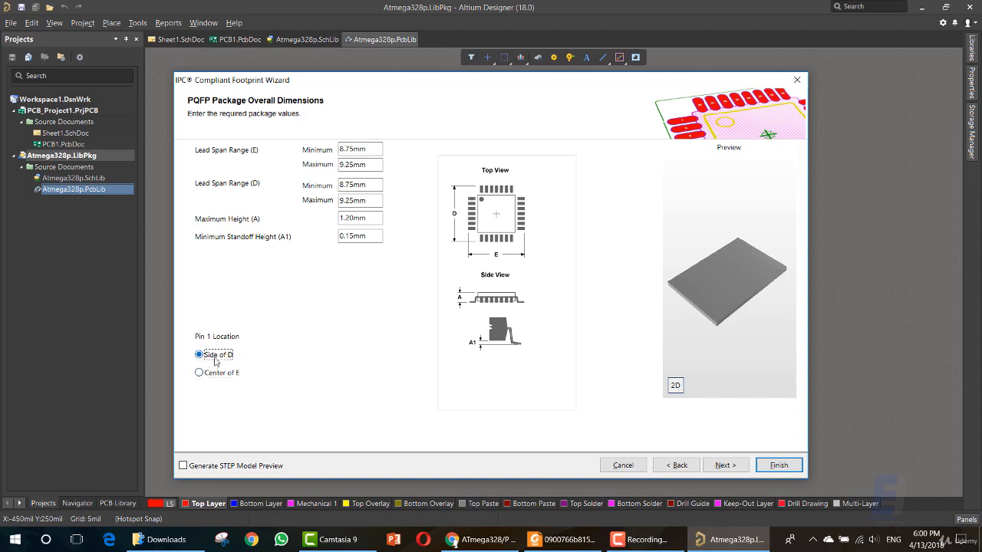
click(215, 374)
click(216, 357)
click(220, 375)
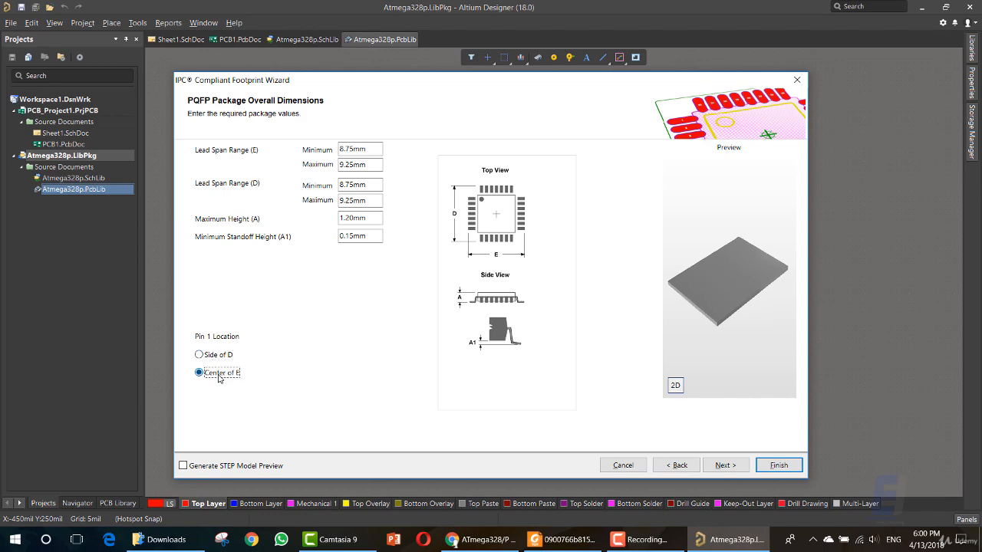
click(216, 357)
click(217, 376)
click(216, 355)
Check the pin 1 position on the 32A package drawing in the Foxit Reader datasheet and return to Altium Designer.
click(564, 539)
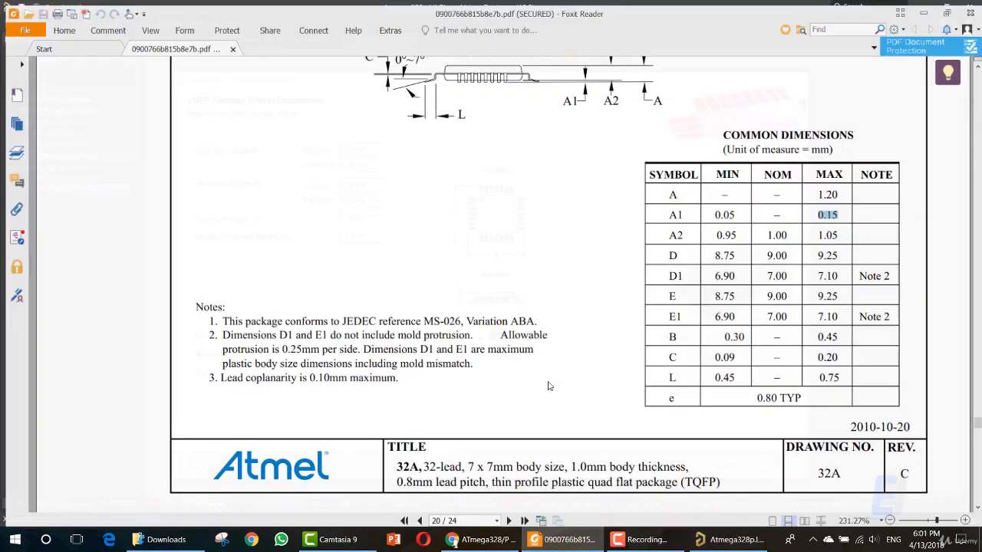
scroll(543, 383, up, 5)
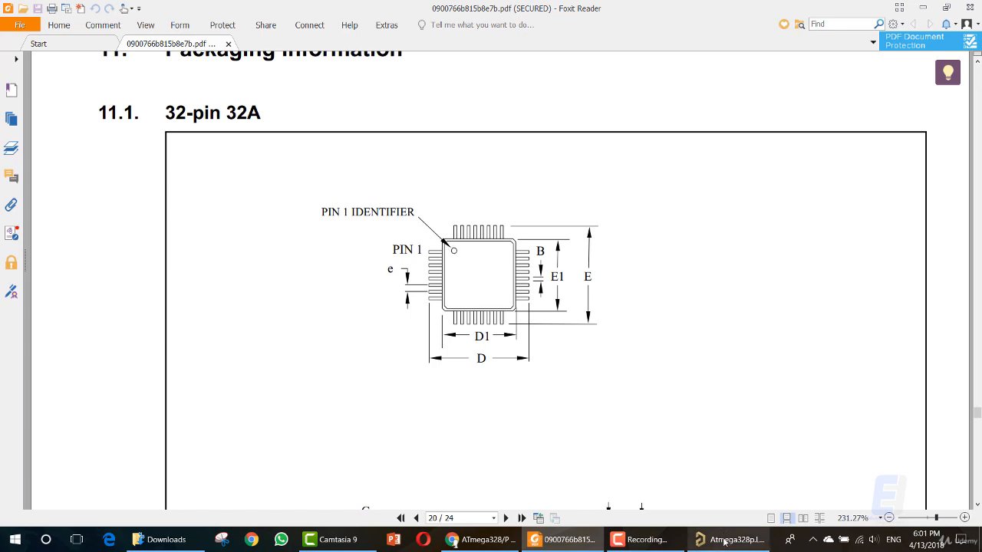
click(701, 539)
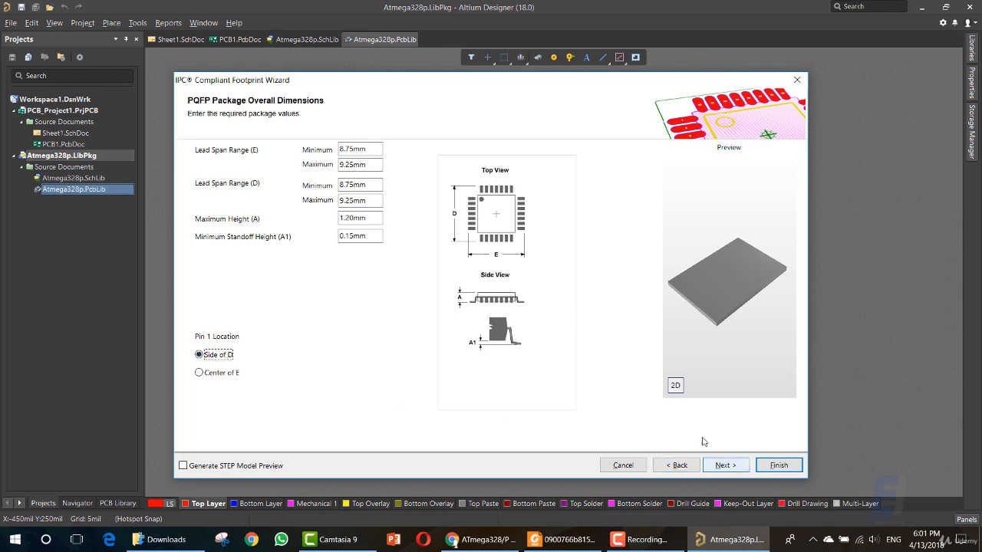
Check the footprint preview in 2D, return it to 3D and advance to the package pin dimensions.
click(675, 386)
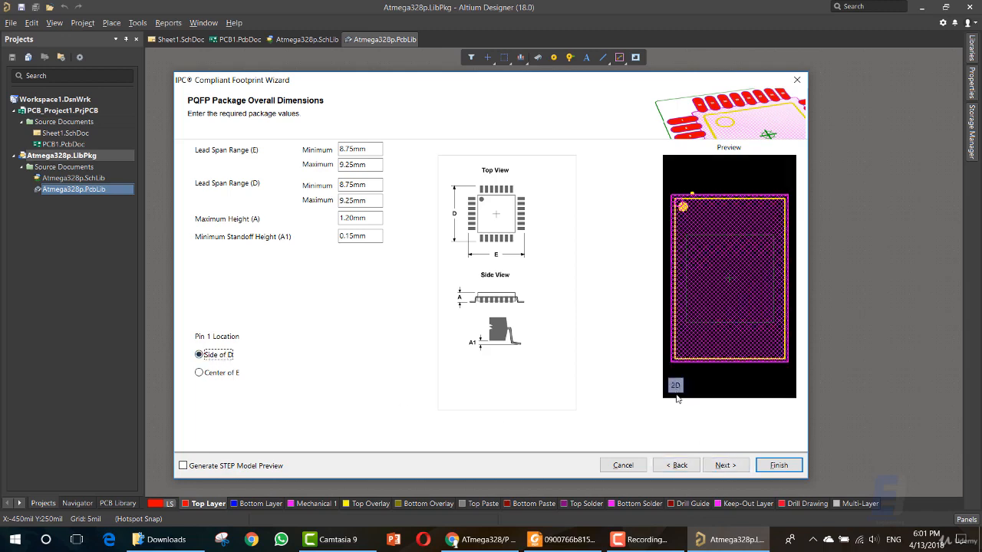
click(676, 386)
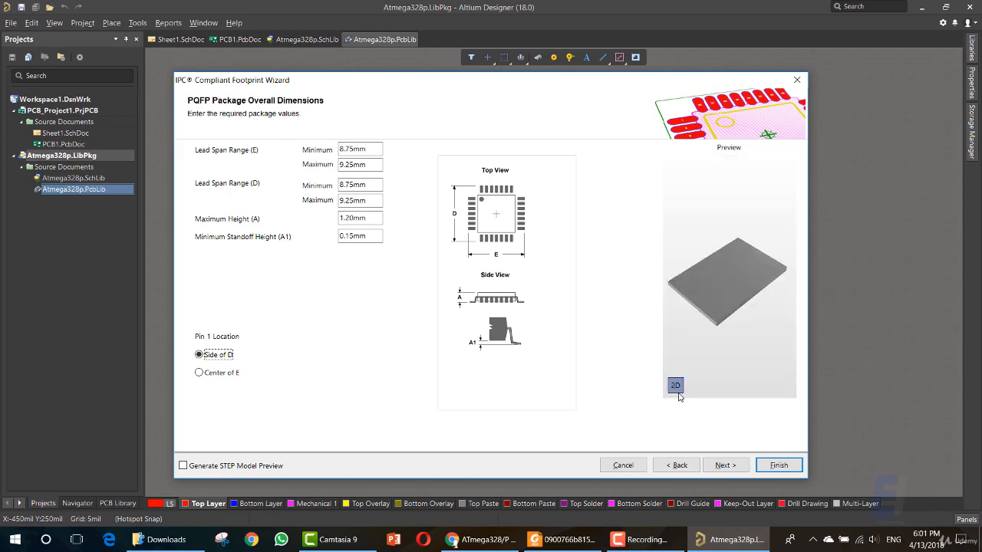
click(723, 465)
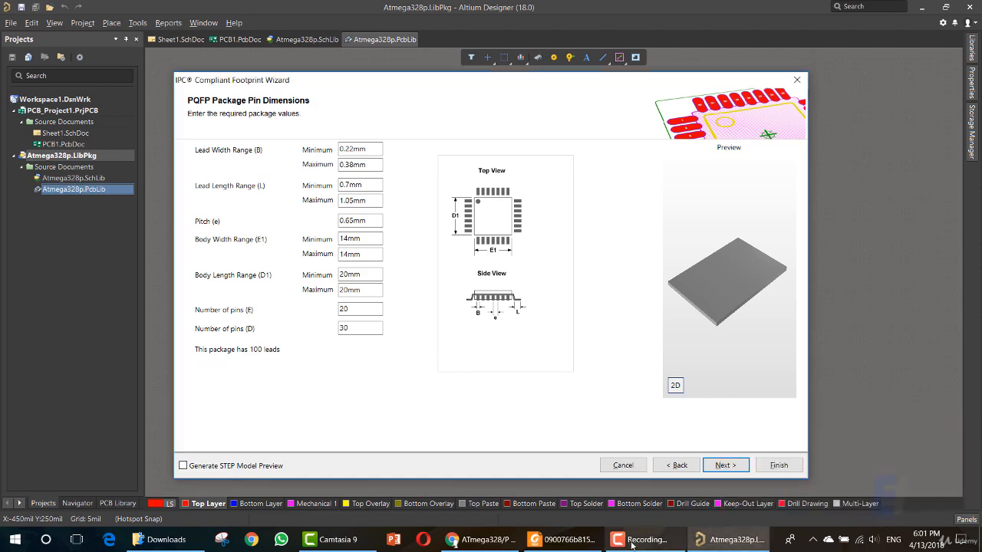
Copy the minimum of B from the Foxit Reader datasheet and set Altium's Lead Width Range (B) minimum to 0.30 mm.
click(568, 539)
scroll(376, 307, down, 10)
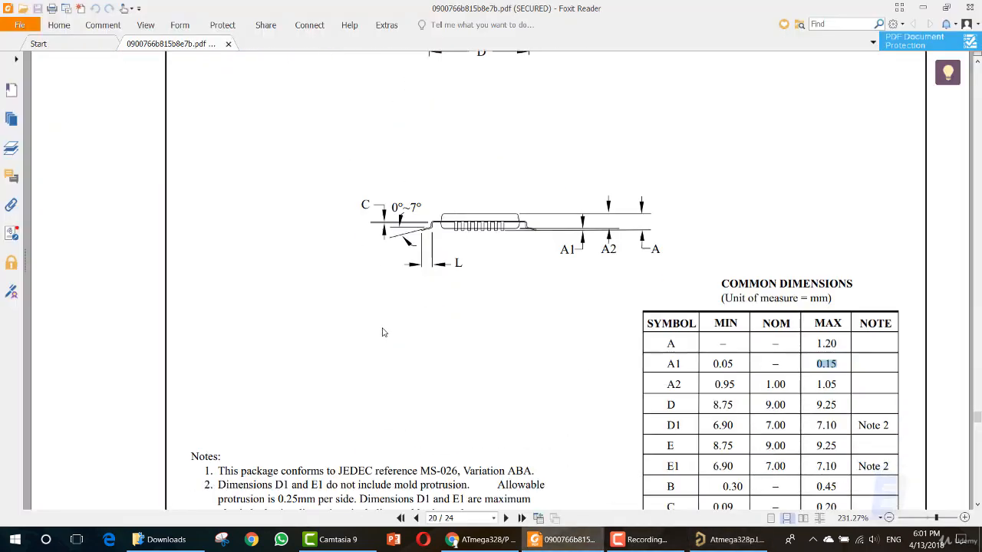
click(565, 540)
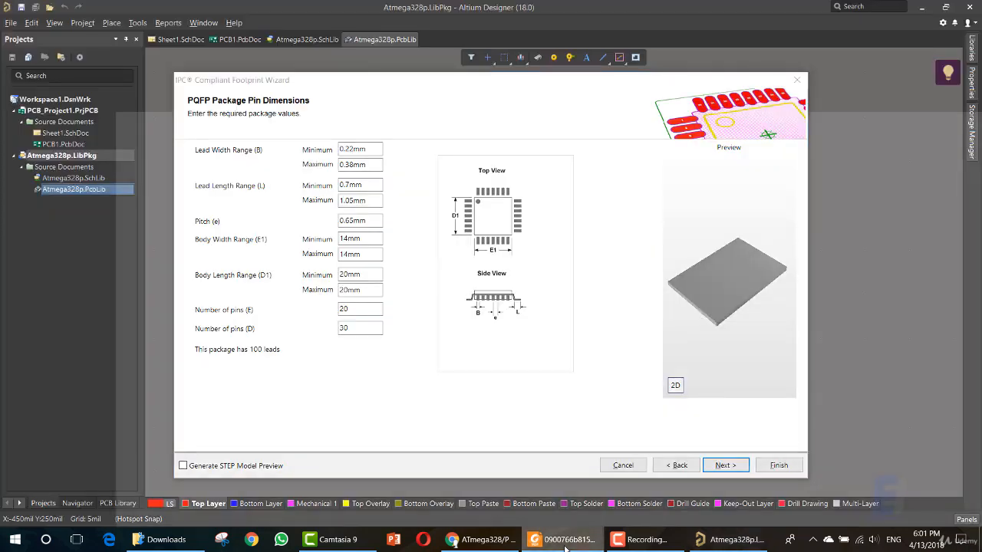
click(565, 541)
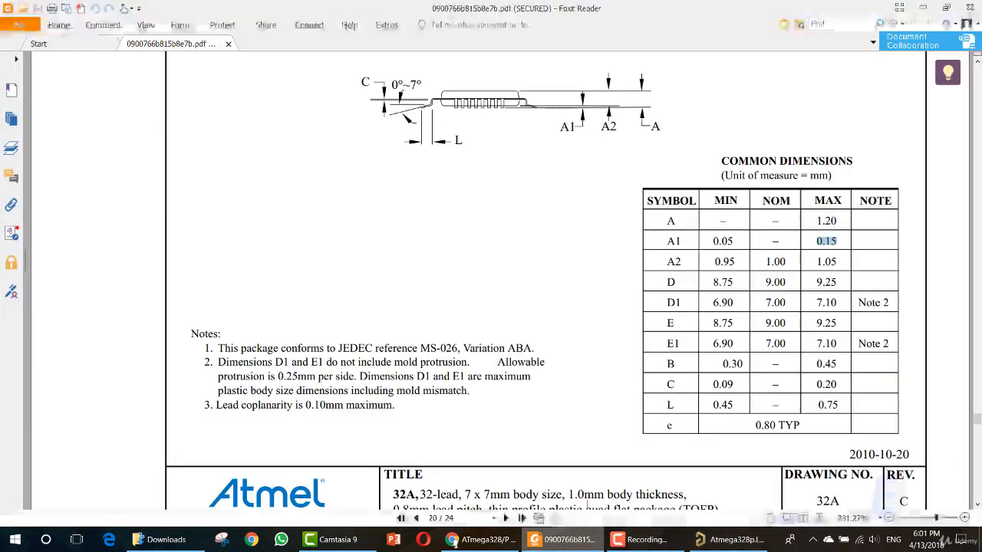
double_click(727, 363)
key(ctrl+c)
click(733, 539)
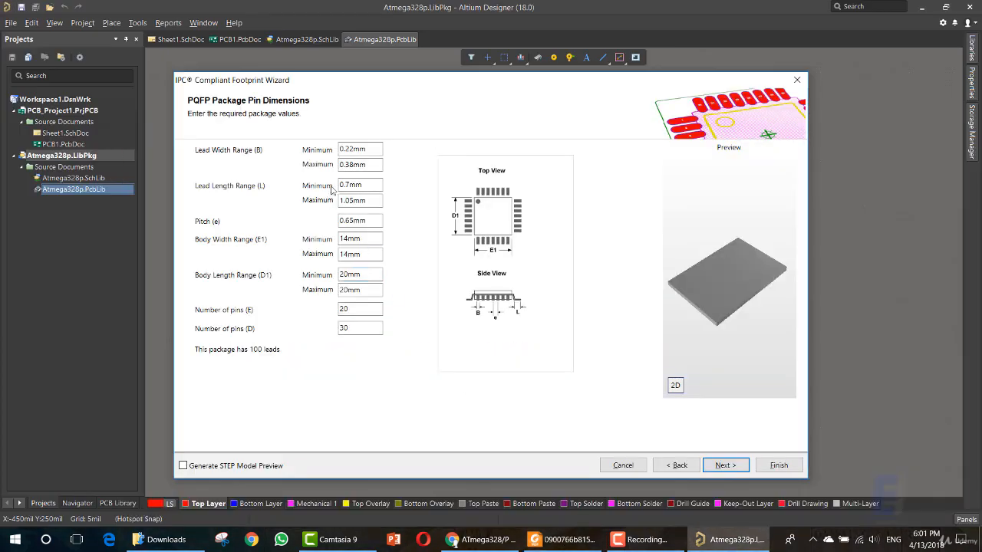
drag(353, 150, 329, 150)
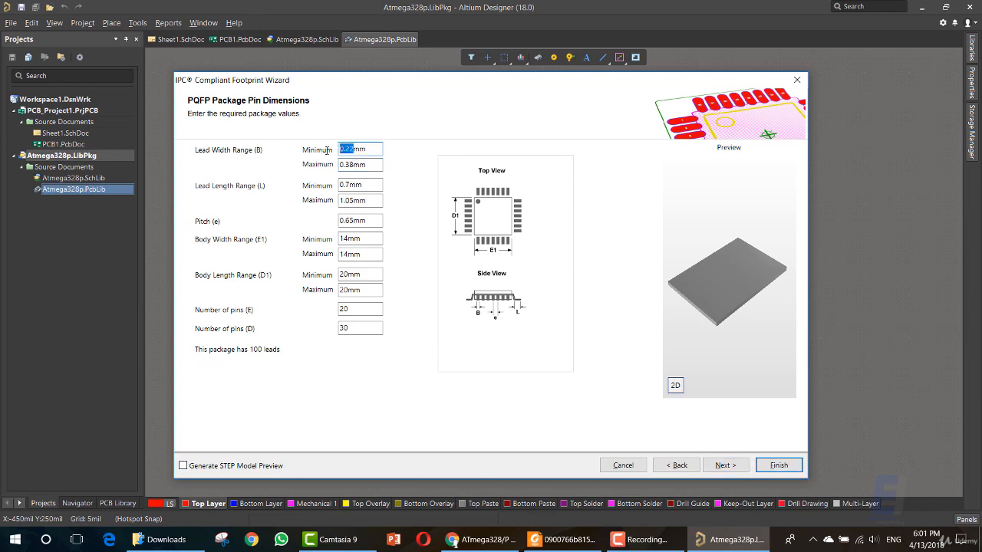
key(ctrl+v)
Copy the maximum of B from the Foxit Reader datasheet and set Altium's Lead Width Range (B) maximum to 0.45 mm.
click(544, 543)
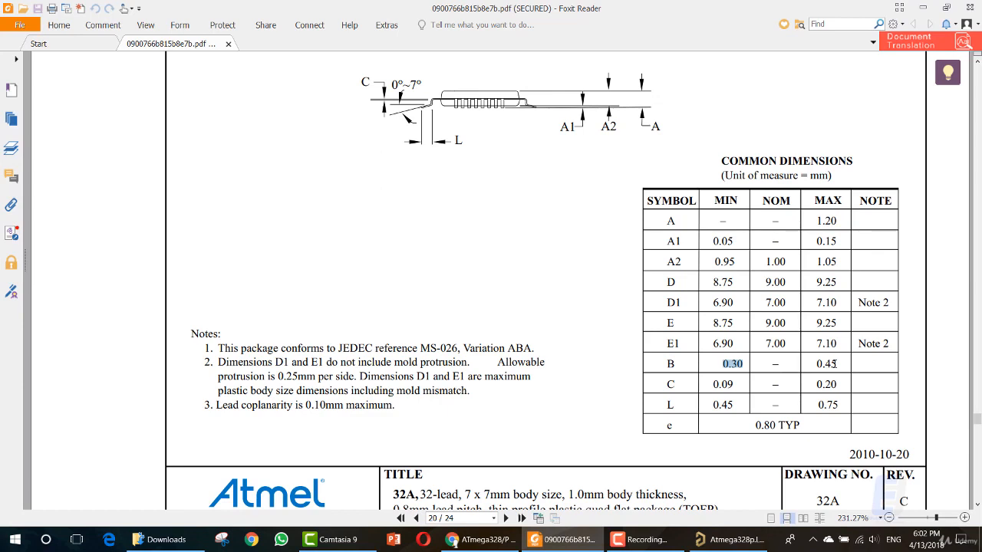
drag(838, 364, 814, 363)
key(ctrl+c)
click(587, 541)
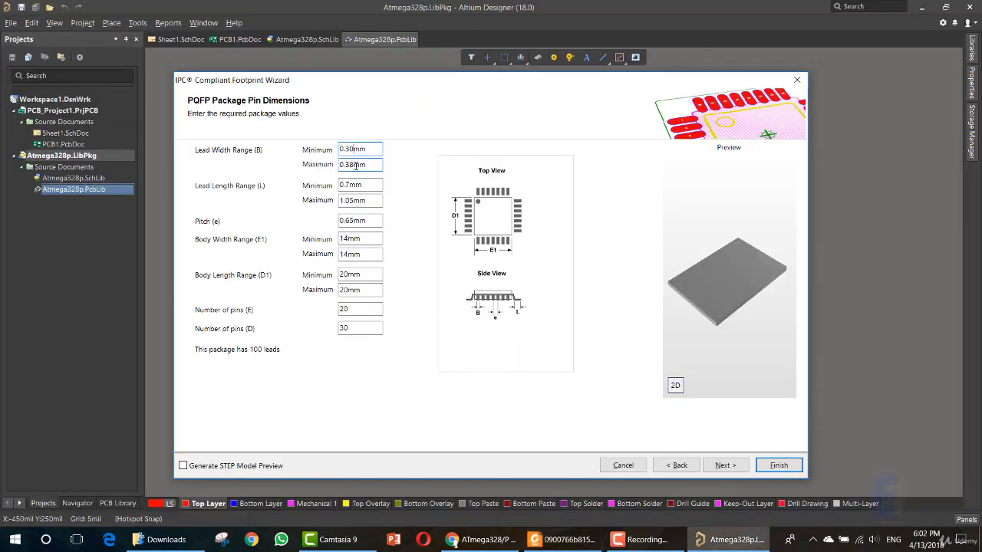
drag(355, 166, 339, 165)
key(ctrl+v)
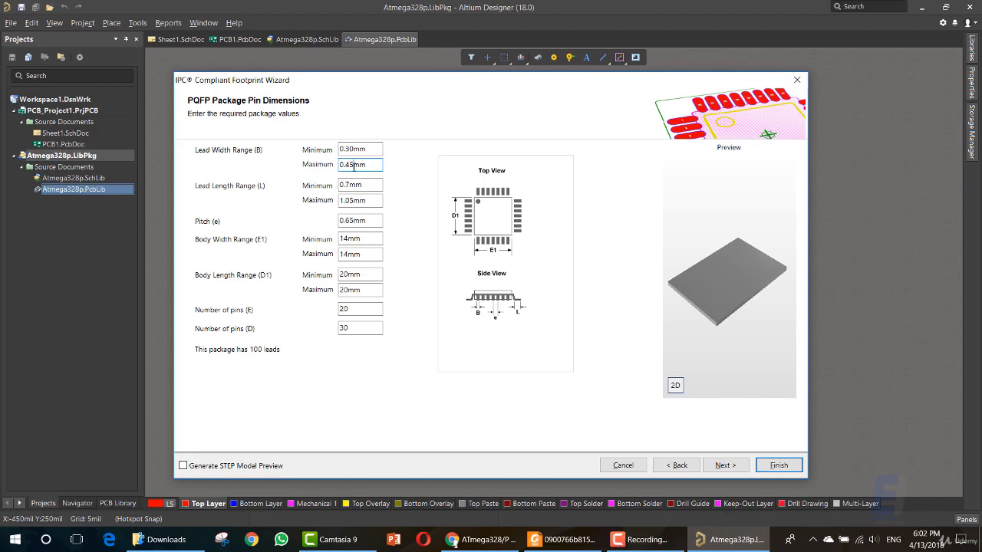
Copy the minimum of L from the Foxit Reader datasheet and set Altium's Lead Length Range (L) minimum to 0.45 mm.
click(554, 543)
drag(710, 406, 734, 405)
key(ctrl+c)
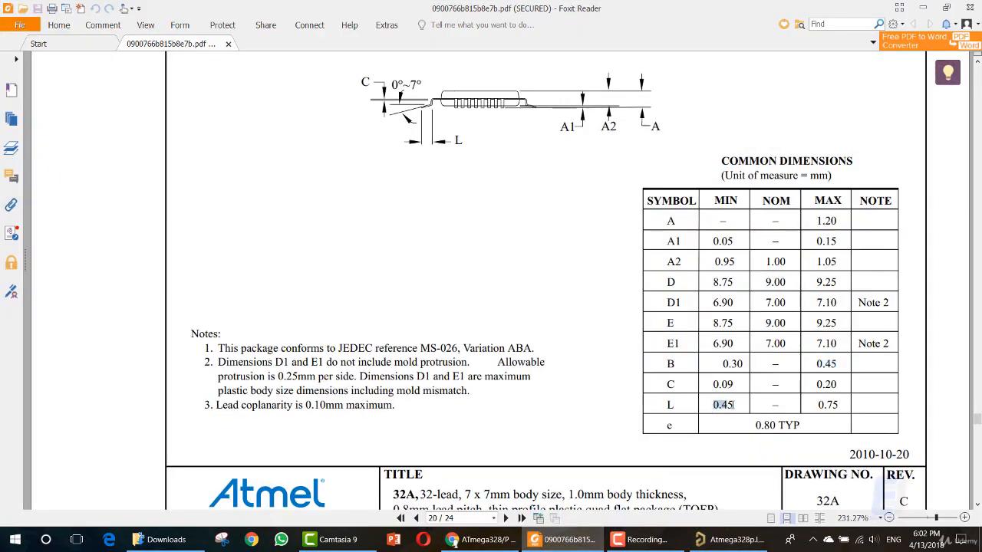
click(566, 541)
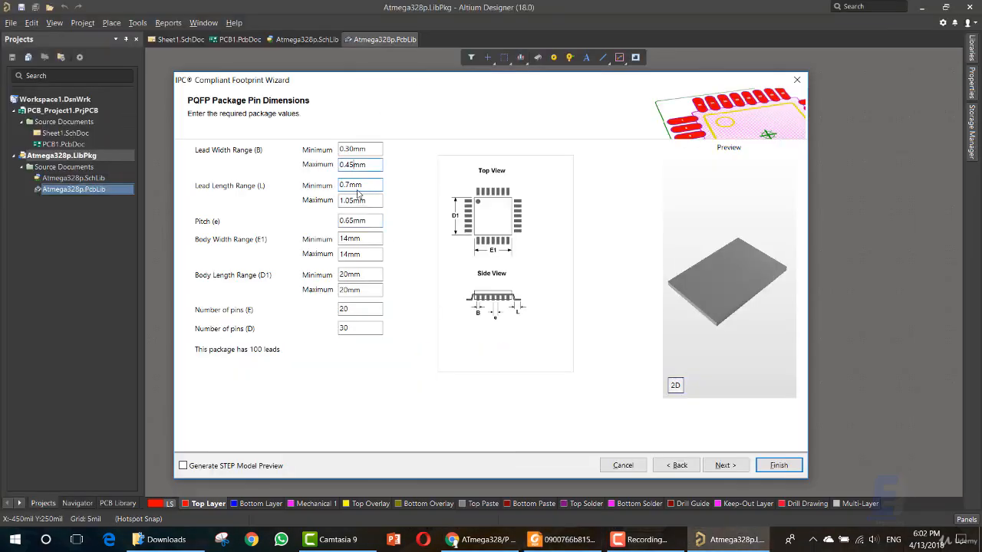
drag(349, 184, 339, 184)
key(ctrl+v)
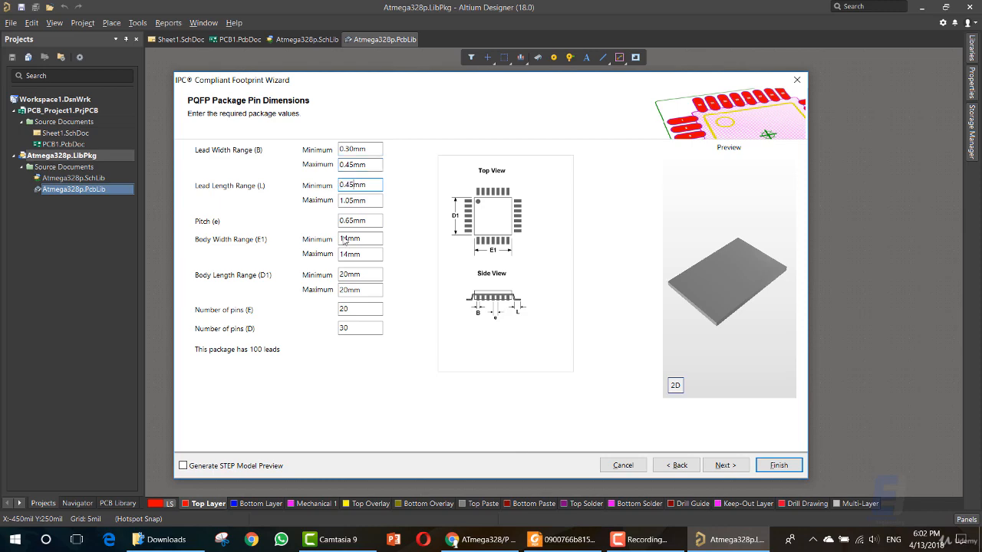
Copy the maximum of L from the Foxit Reader datasheet and set Altium's Lead Length Range (L) maximum to 0.75 mm.
click(476, 540)
click(569, 543)
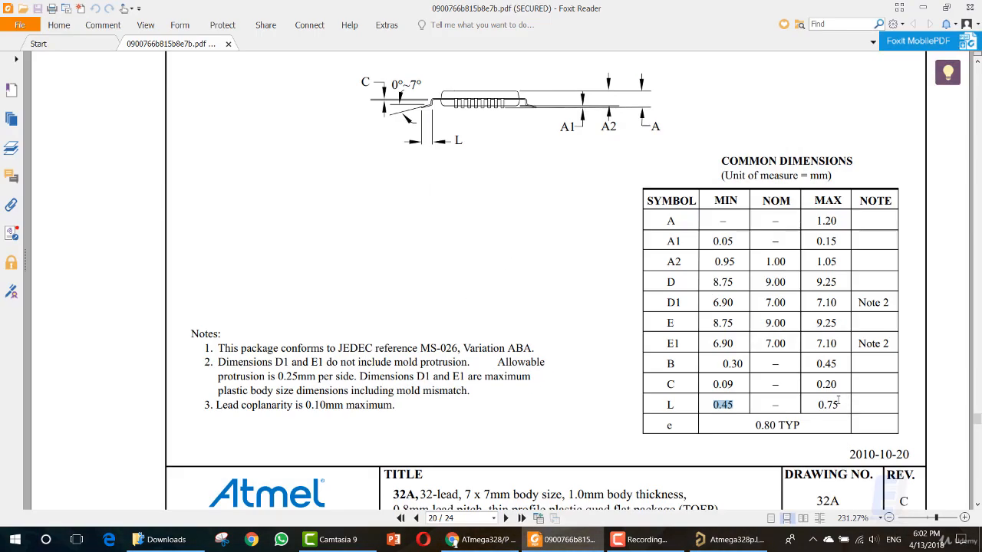
drag(839, 400, 817, 404)
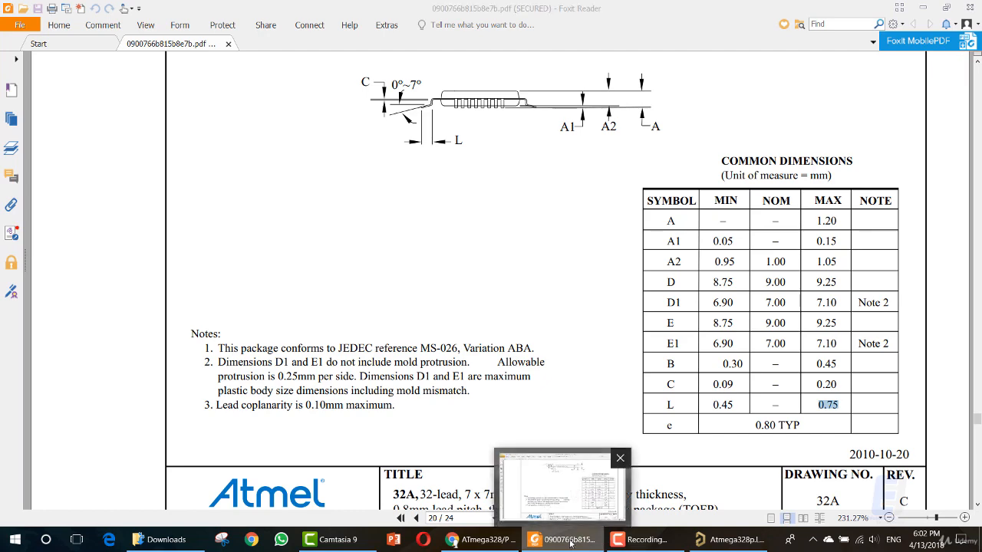
click(570, 543)
click(361, 256)
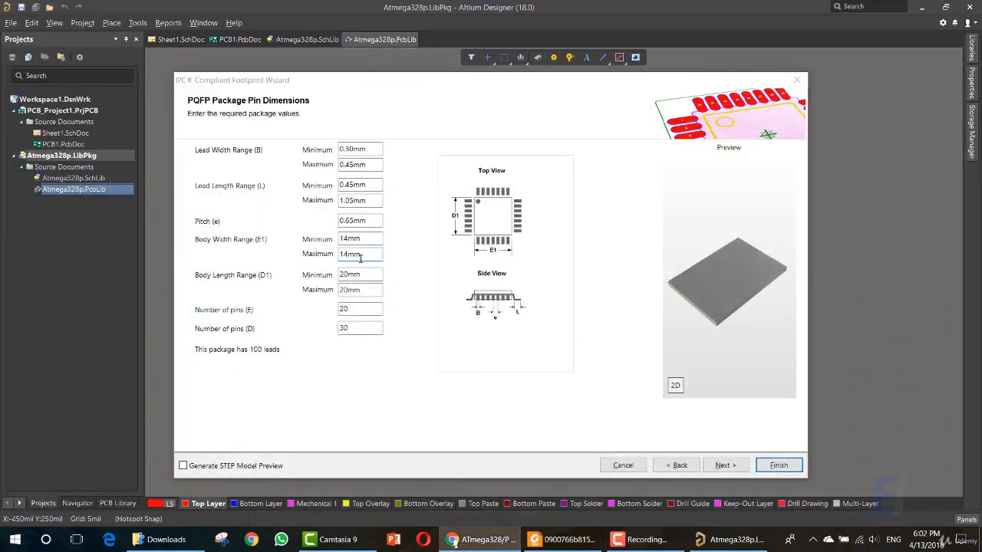
double_click(353, 201)
text(0.75mm)
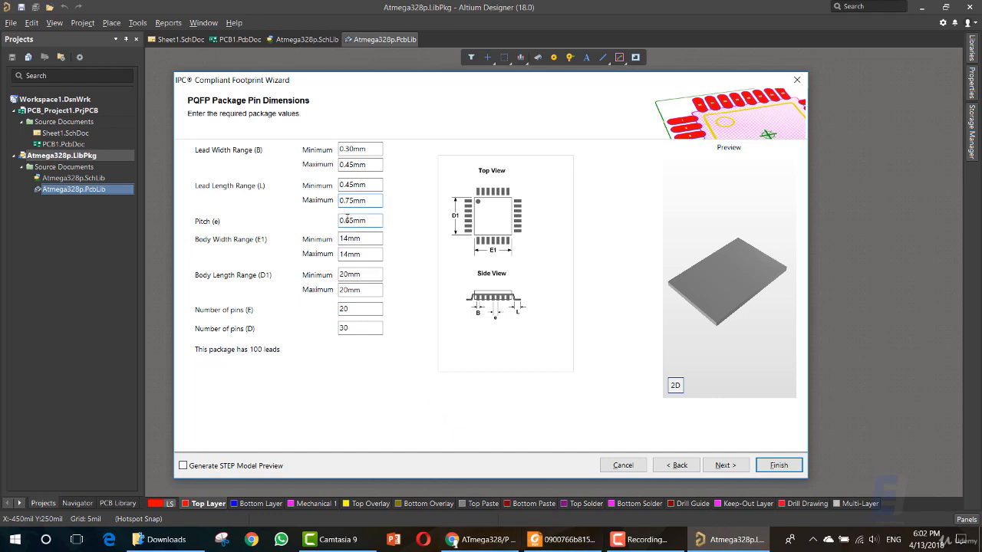
Copy the typical value of e from the Foxit Reader datasheet and set Altium's Pitch (e) to 0.80 mm.
click(503, 541)
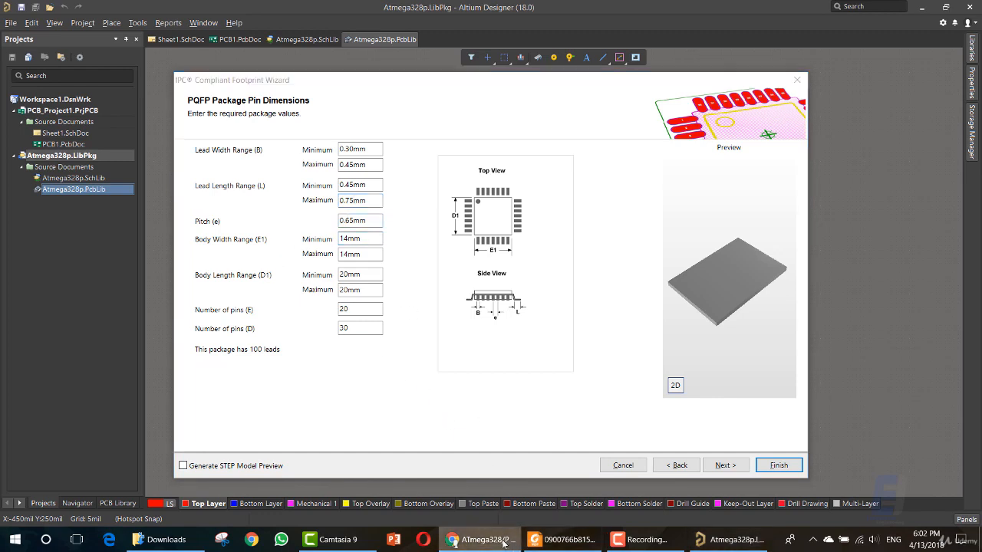
click(564, 540)
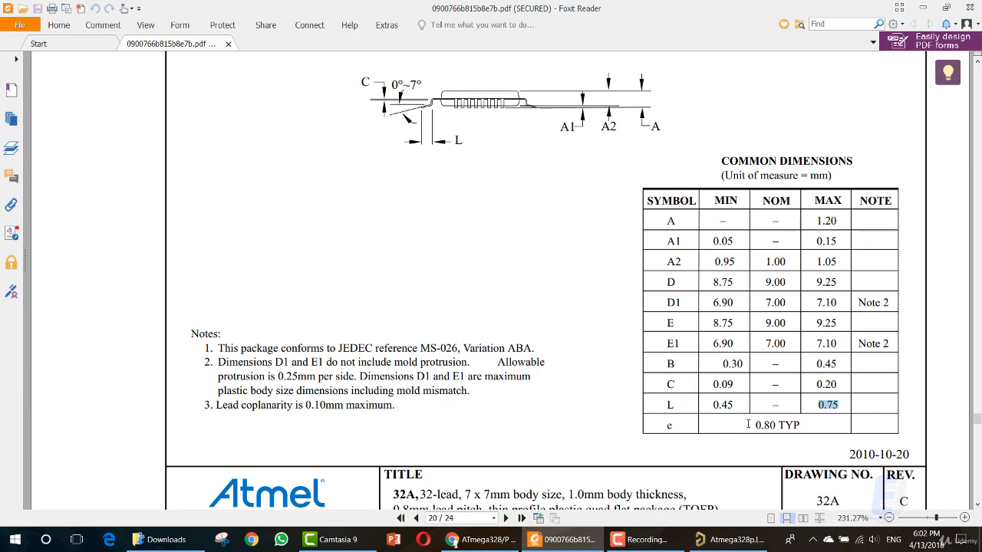
drag(755, 425, 764, 426)
click(577, 539)
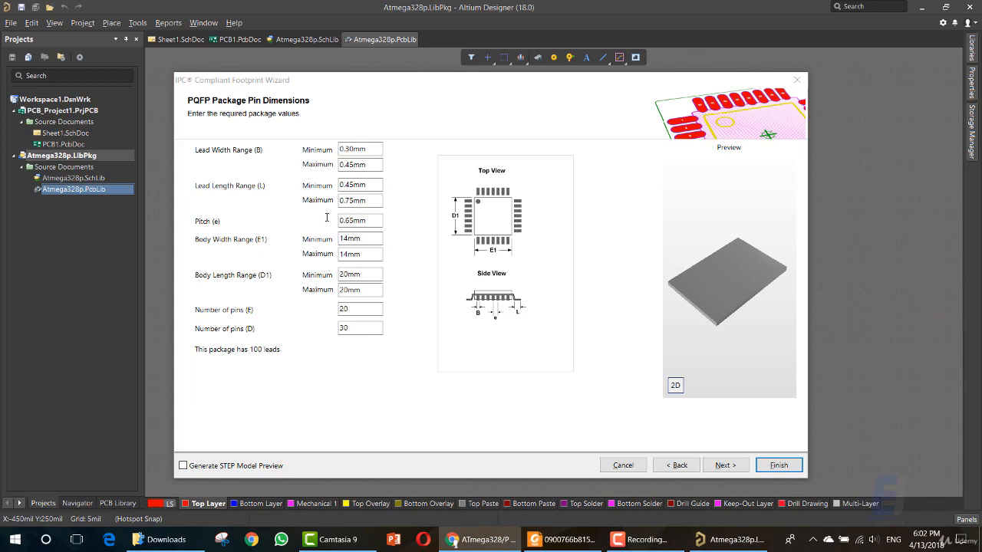
double_click(350, 220)
text(0.80)
click(341, 241)
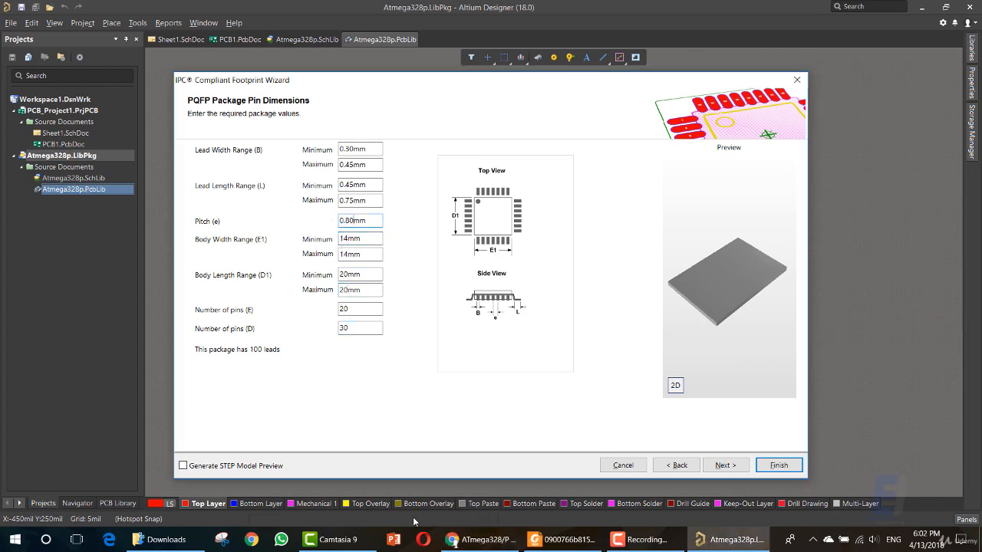
Copy the minimum of E1 from the Foxit Reader datasheet and set Altium's Body Width Range (E1) minimum to 6.90 mm.
click(466, 548)
click(543, 546)
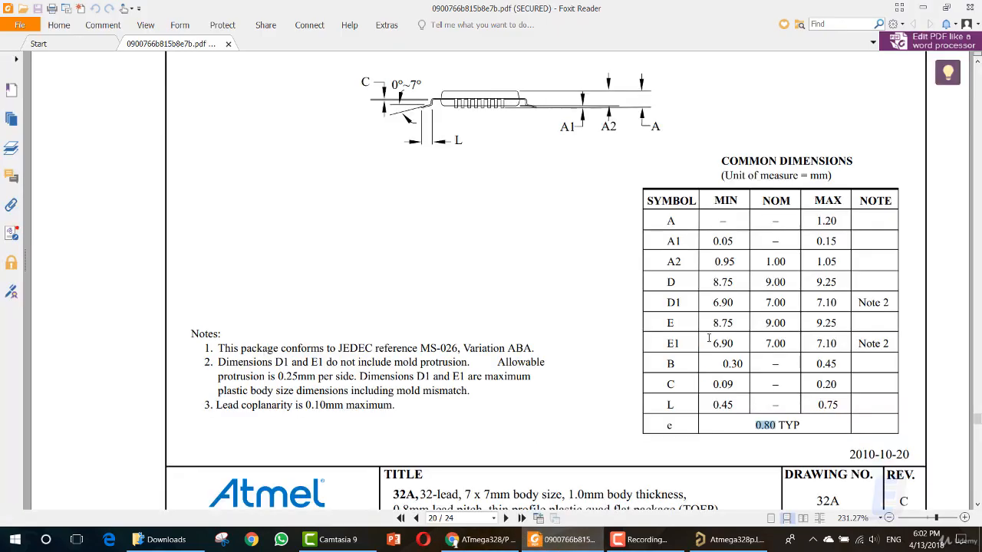
drag(713, 343, 730, 344)
key(ctrl+c)
click(592, 542)
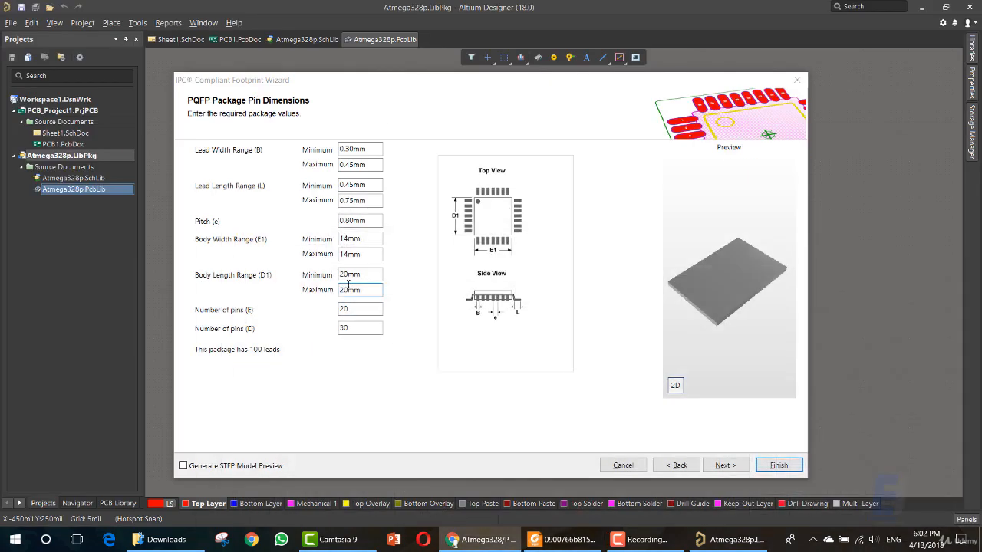
double_click(347, 240)
key(ctrl+v)
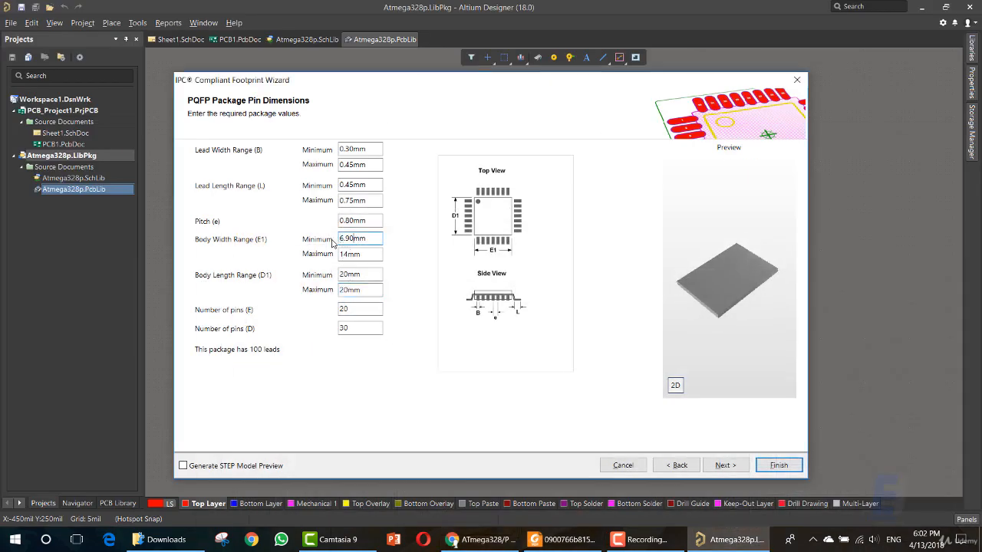
Copy the maximum of E1 from the Foxit Reader datasheet and set Altium's Body Width Range (E1) maximum to 7.10 mm.
click(554, 545)
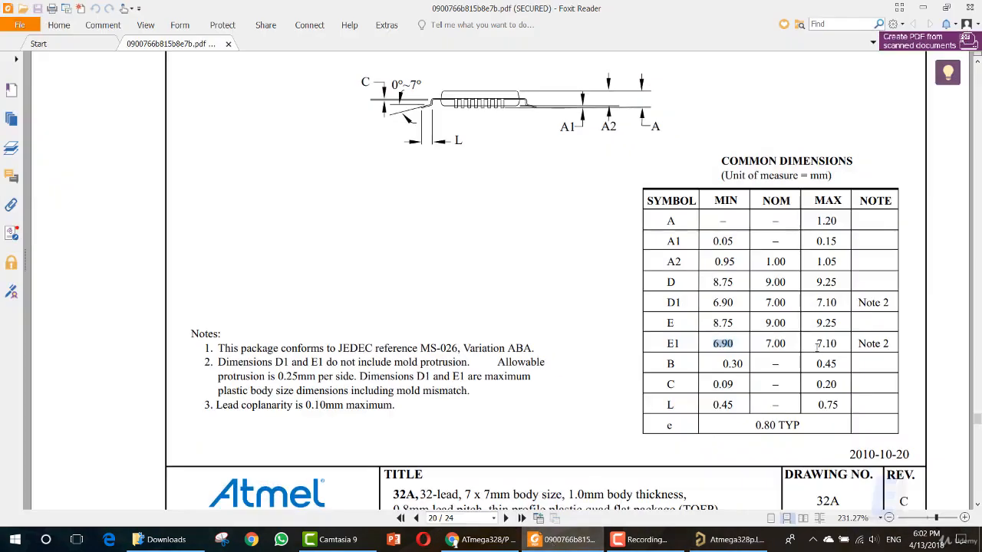
drag(817, 345, 839, 344)
click(728, 539)
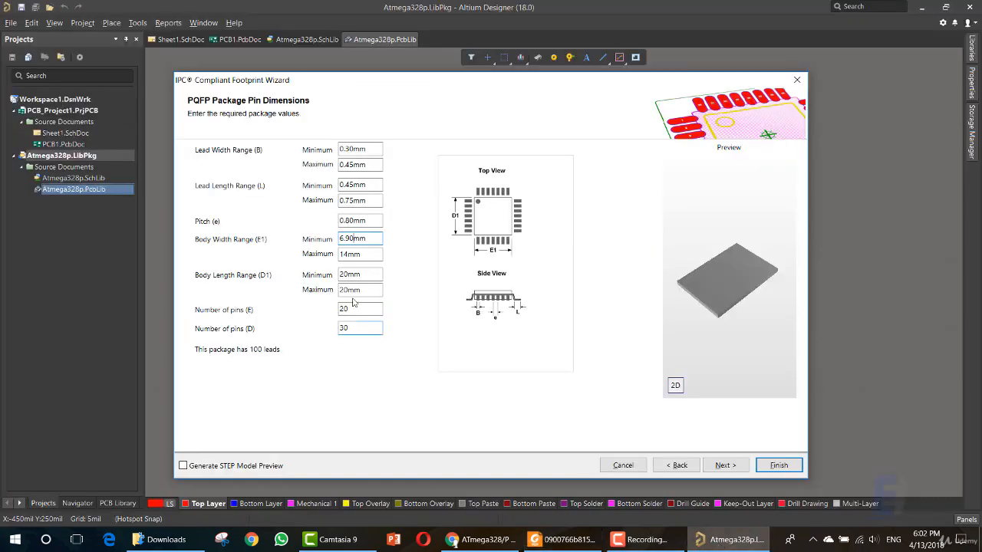
double_click(349, 255)
key(ctrl+v)
Check D1 in the Foxit Reader datasheet and set Altium's Body Length Range (D1) maximum to 7.10 mm.
click(547, 541)
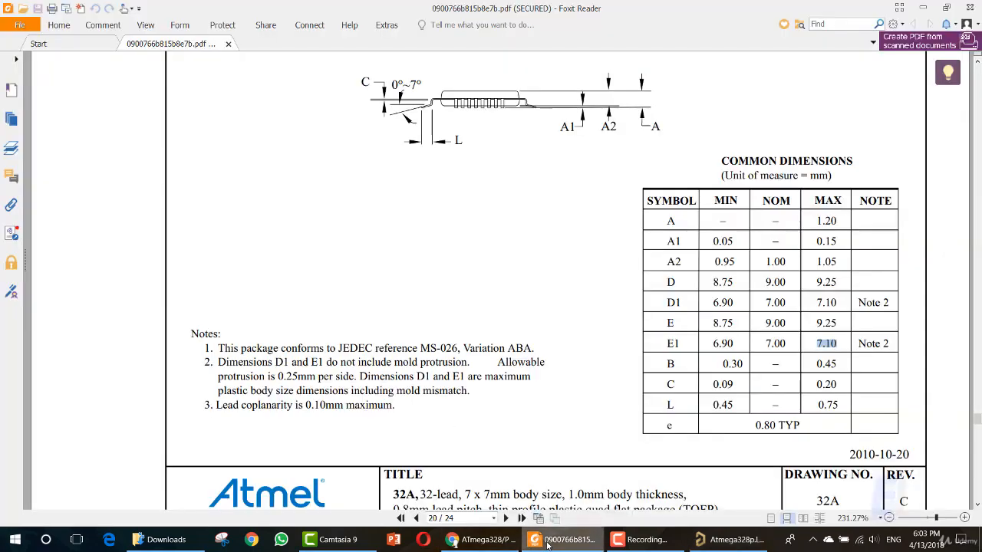
click(551, 543)
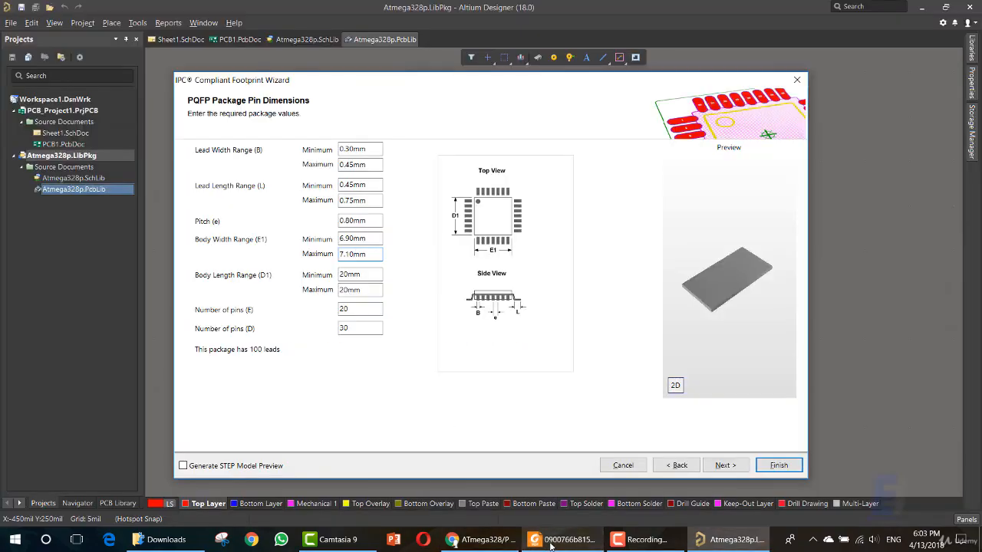
click(551, 543)
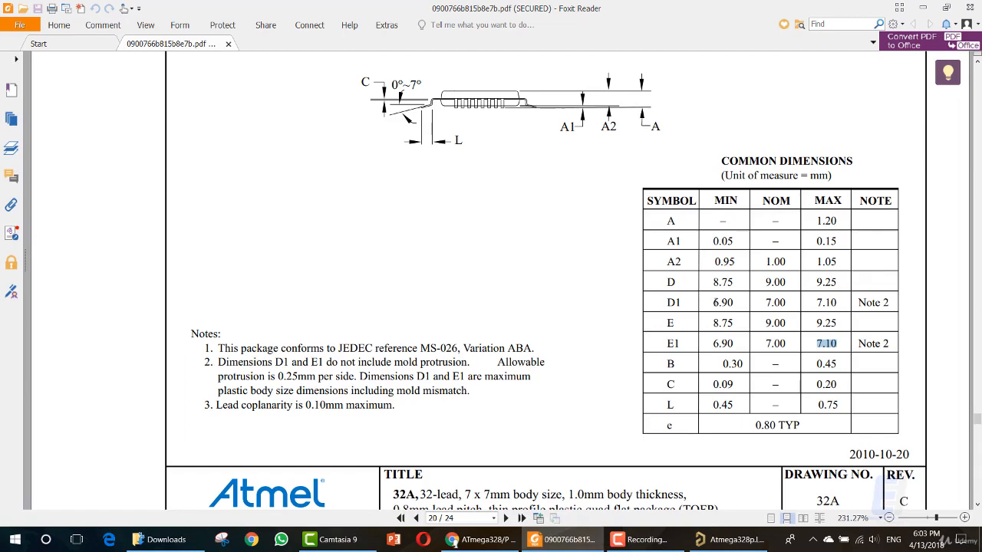
click(602, 539)
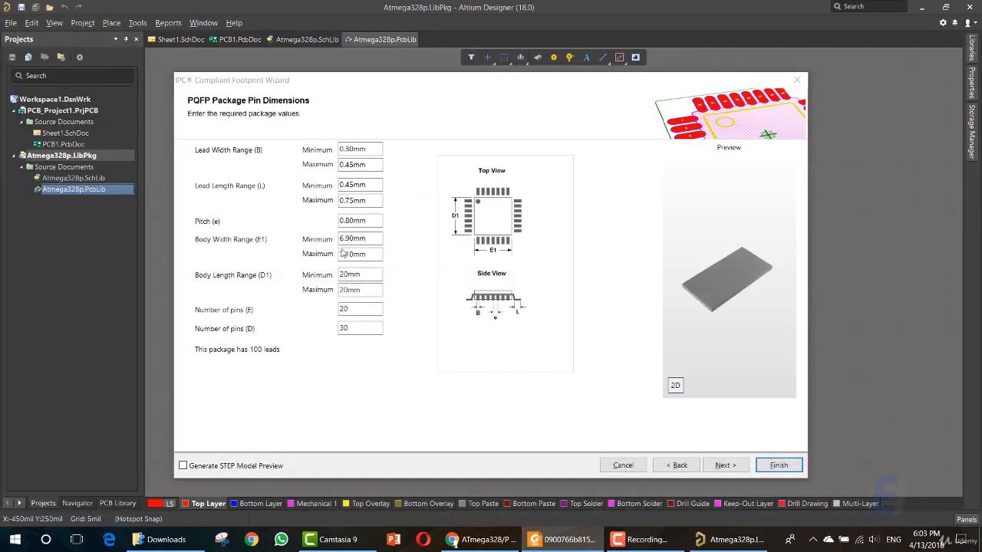
double_click(350, 289)
key(ctrl+v)
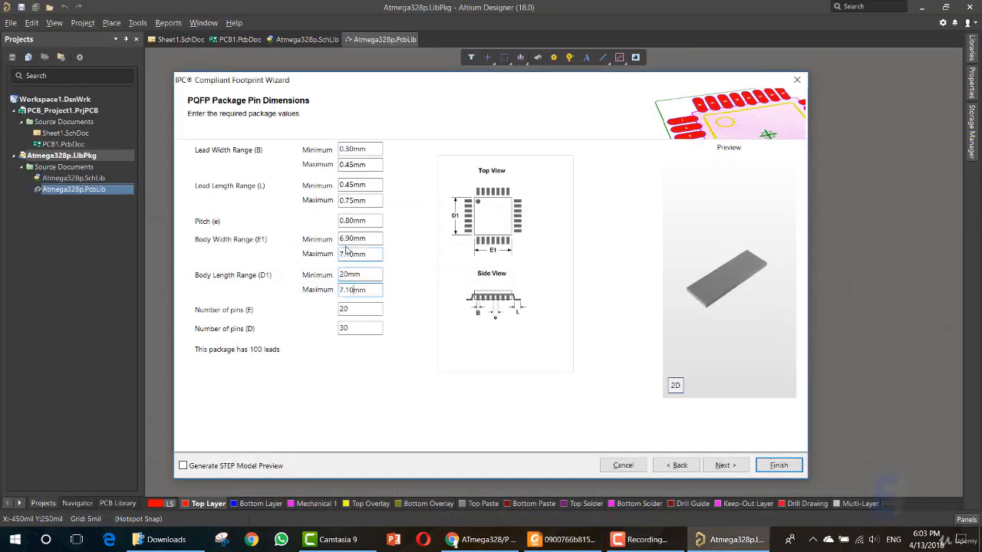
Copy the Body Width Range (E1) minimum into the Body Length Range (D1) minimum, setting it to 6.90 mm.
click(353, 241)
double_click(353, 238)
key(ctrl+c)
double_click(350, 274)
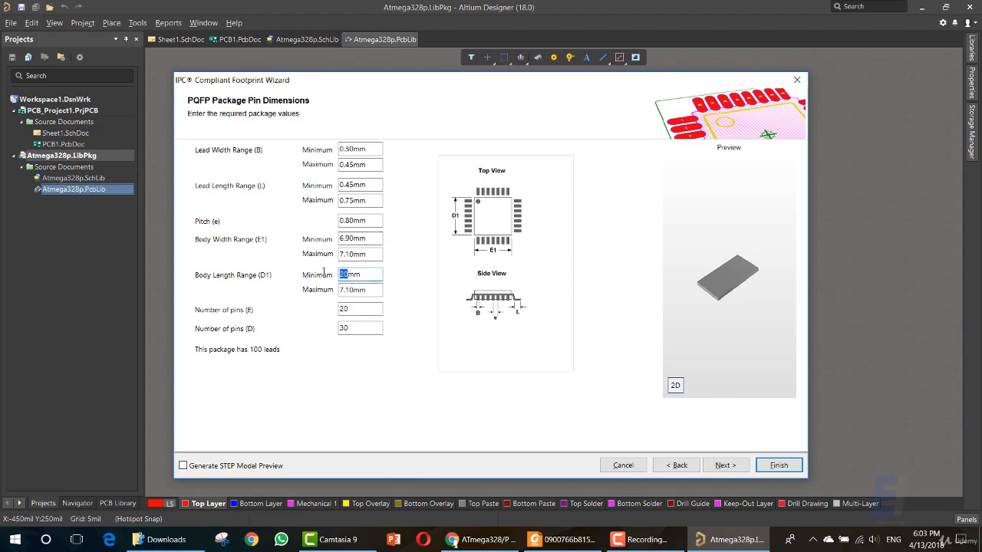
key(ctrl+v)
double_click(361, 257)
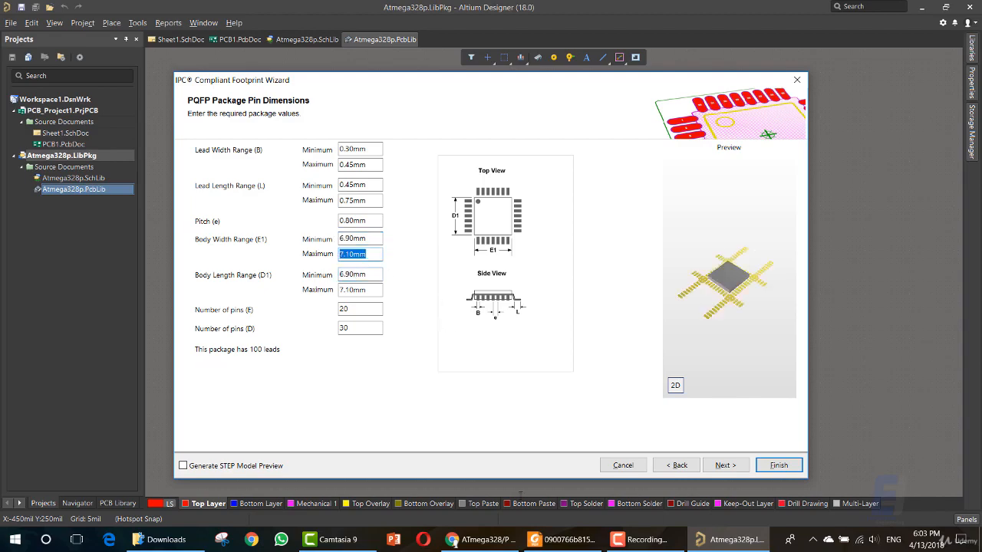
Compare the wizard's entries with the Foxit Reader dimension table, highlight the nominal value of E and return to Altium.
click(568, 540)
click(568, 541)
click(556, 540)
click(551, 543)
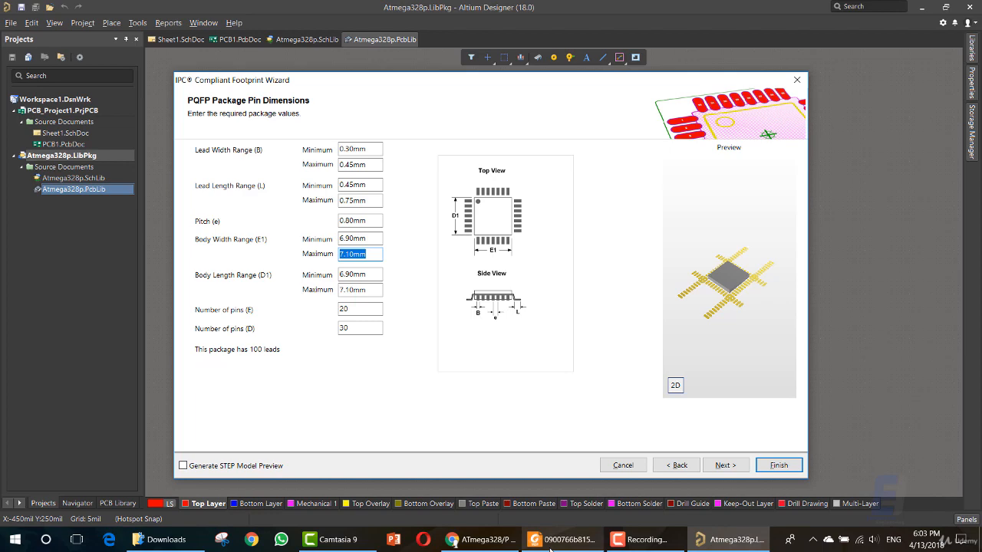
click(557, 540)
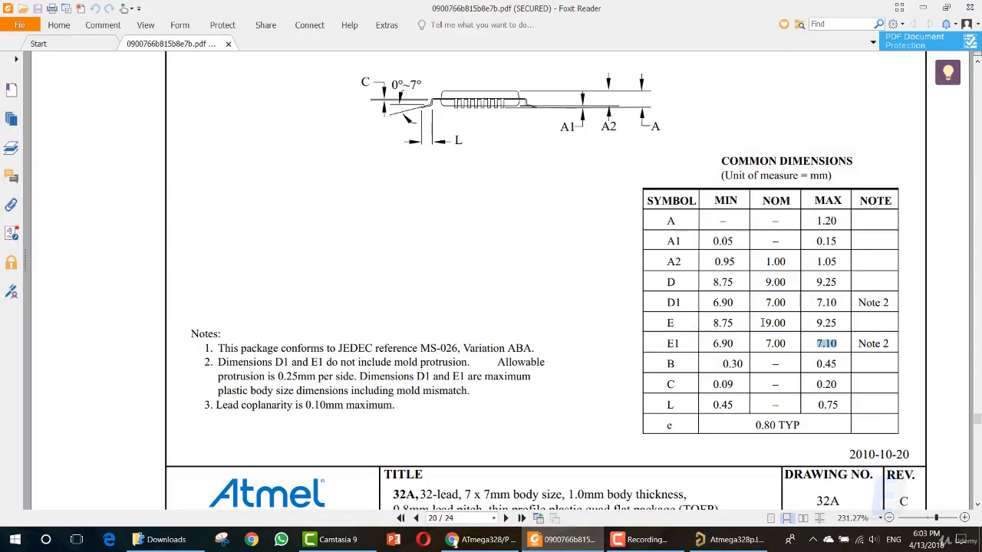
drag(763, 323, 785, 320)
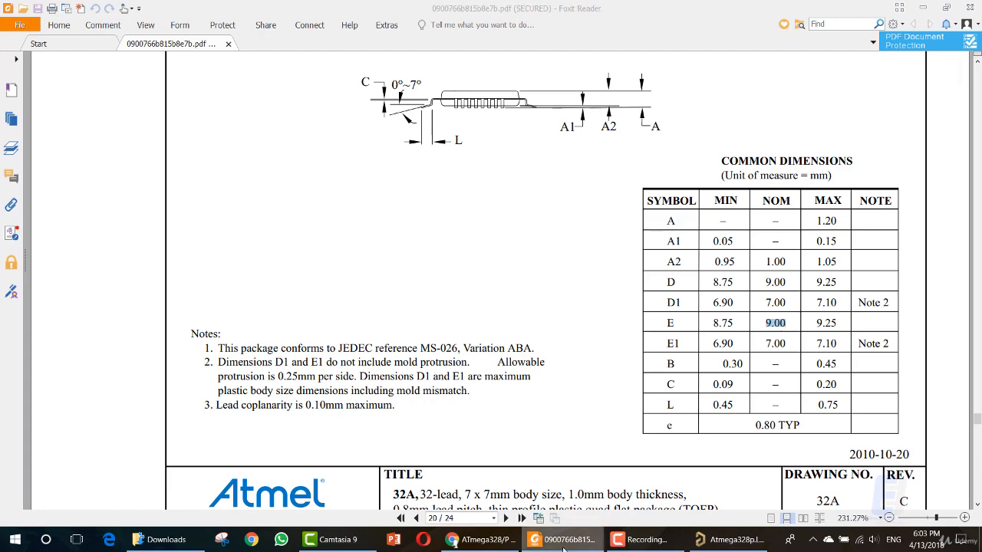
click(556, 540)
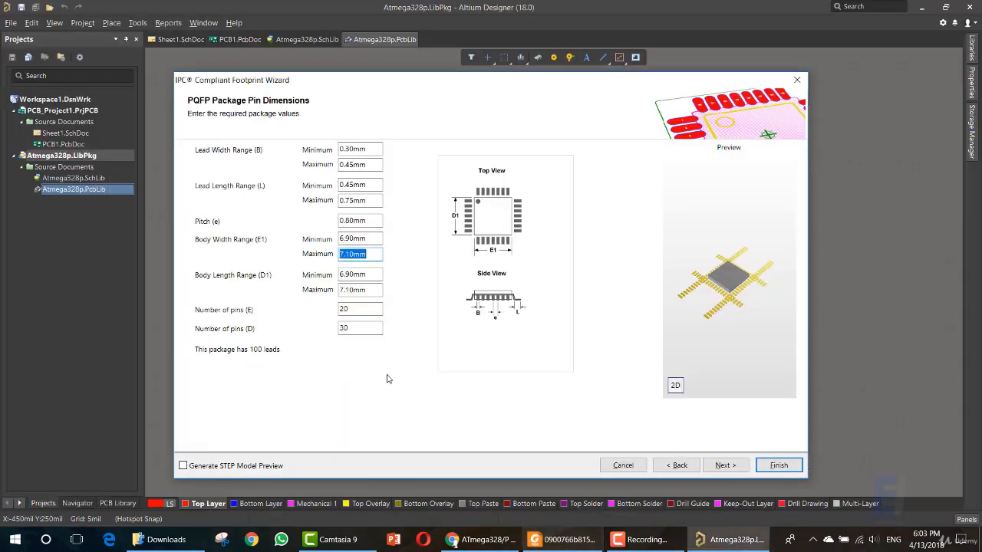
Check the leads per side in the Foxit Reader package drawing and set Altium's Number of pins (E) and (D) to 8 each.
double_click(355, 309)
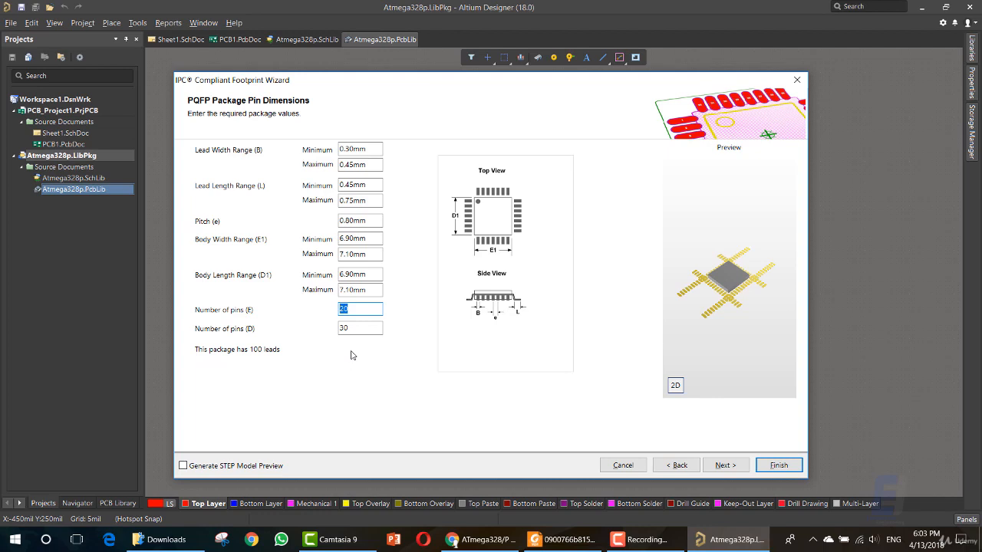
double_click(358, 329)
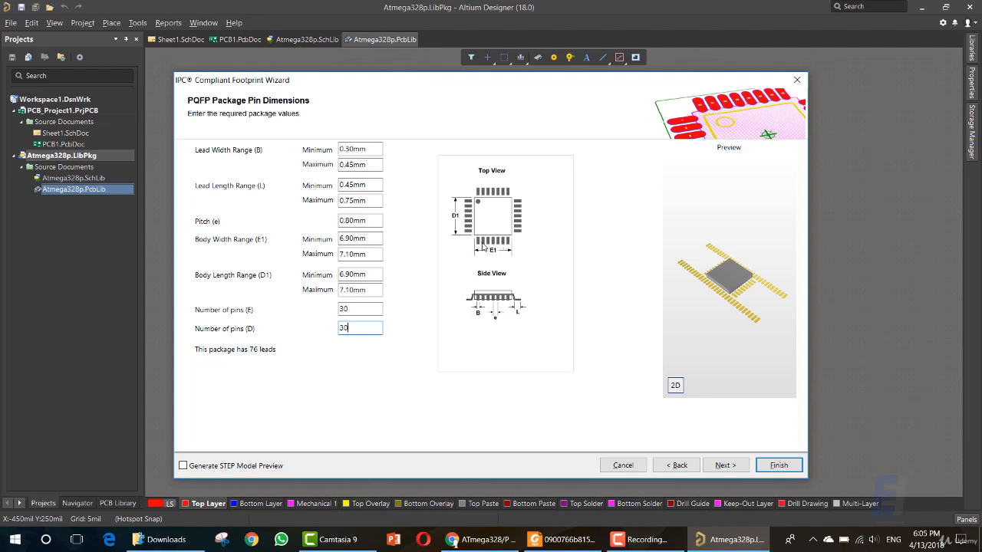
click(568, 539)
scroll(500, 311, up, 2)
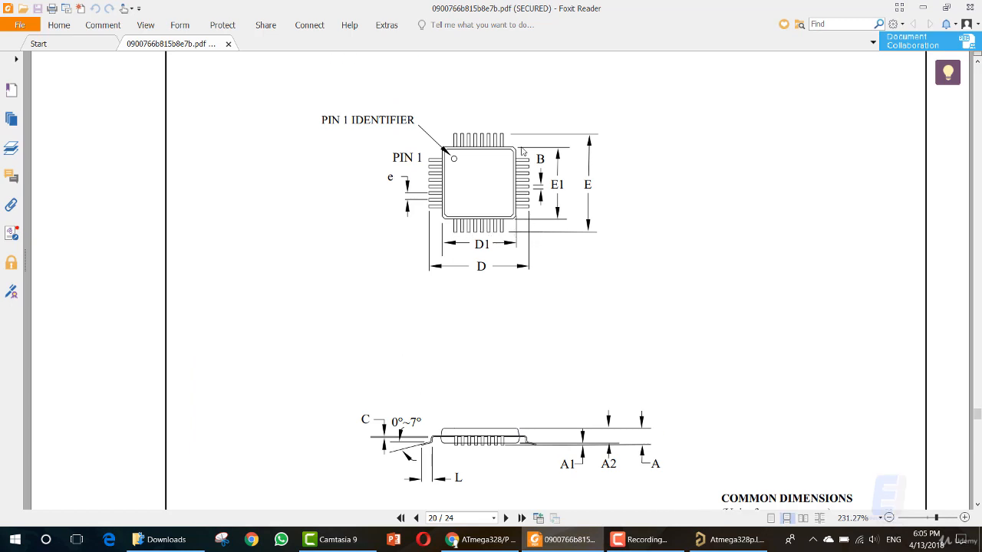
click(565, 539)
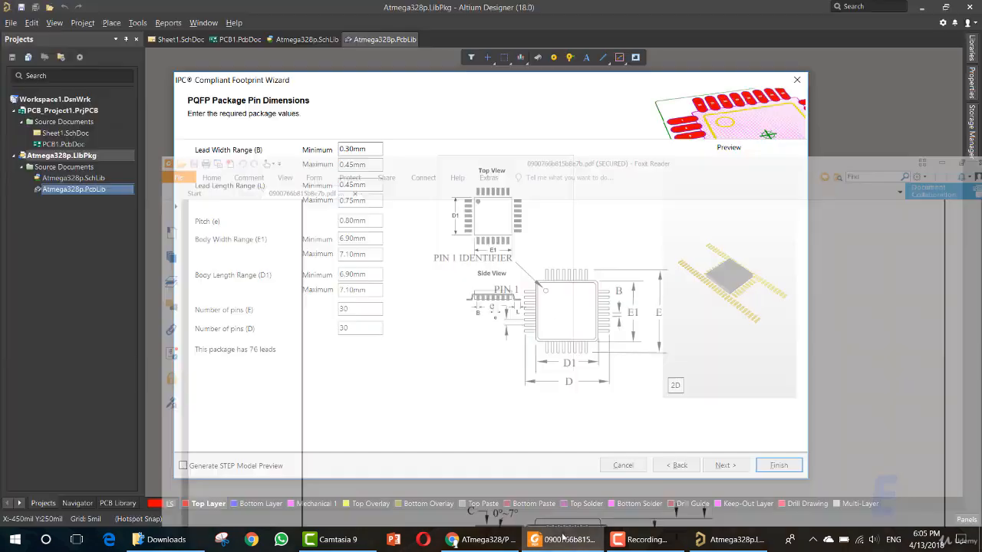
click(339, 309)
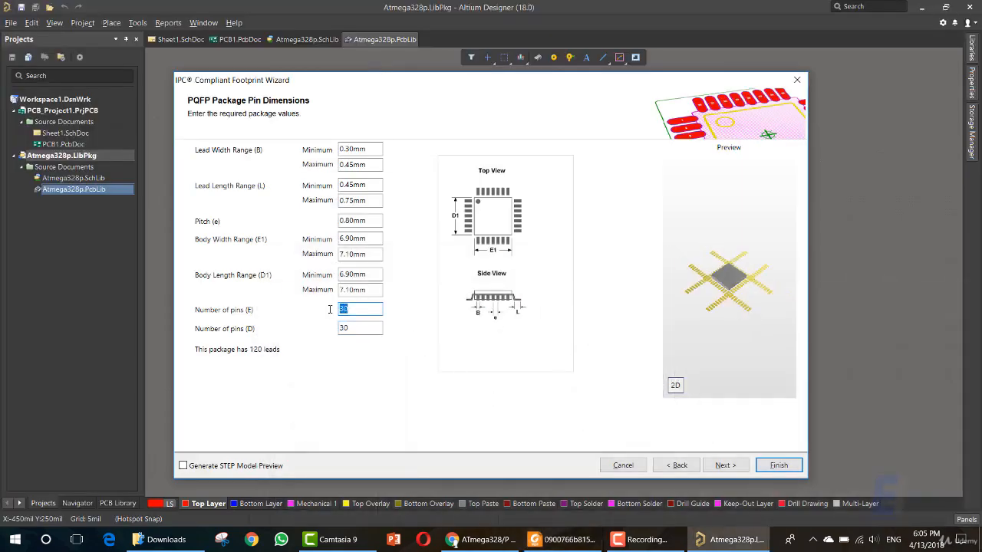
text(8)
key(Tab)
text(8)
key(shift+Tab)
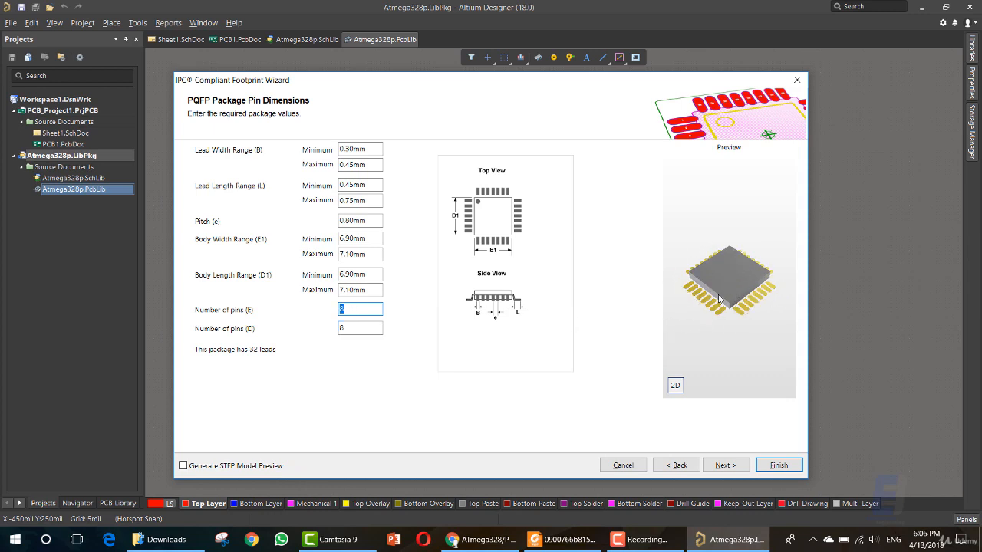
Compare the footprint preview in 2D and 3D, leave it in 3D and advance to the thermal pad dimensions.
click(675, 386)
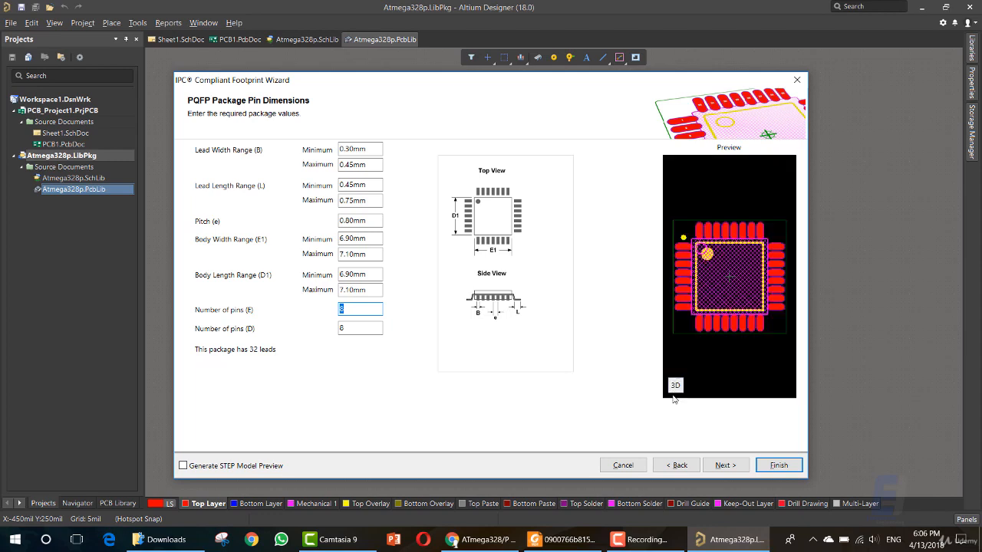
click(676, 386)
click(676, 386)
click(676, 386)
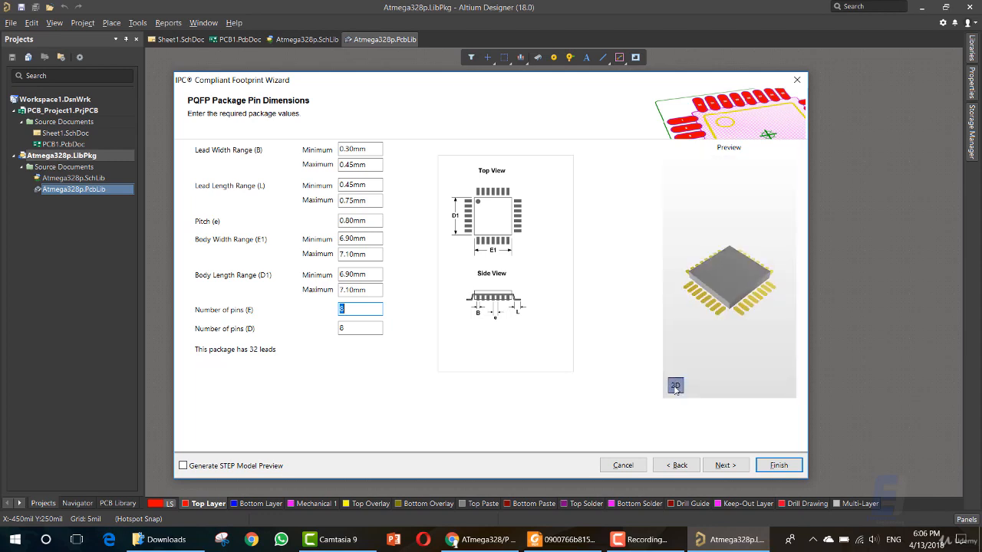
click(675, 386)
click(675, 386)
click(719, 466)
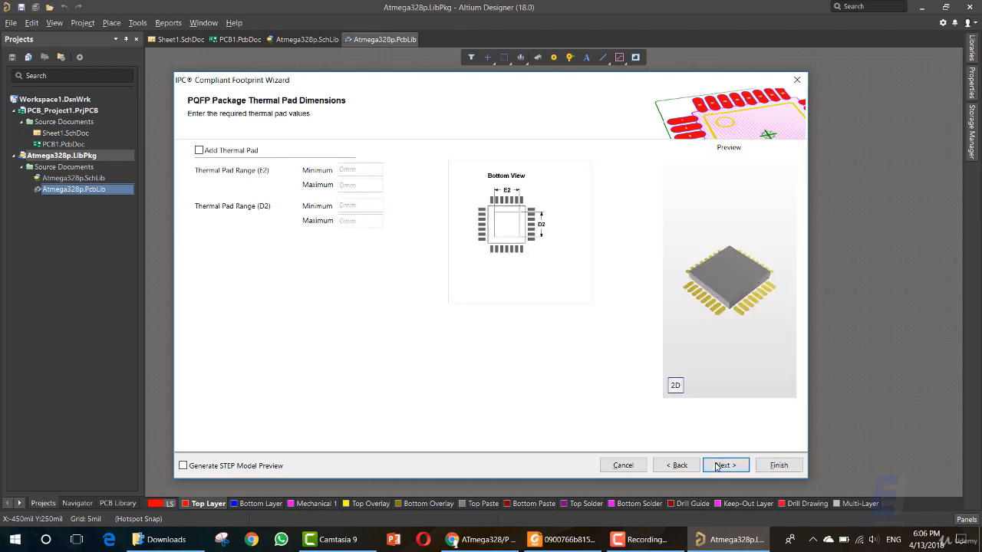
Toggle the Add Thermal Pad option, leave it disabled and advance to the package heel spacing.
click(235, 150)
click(238, 150)
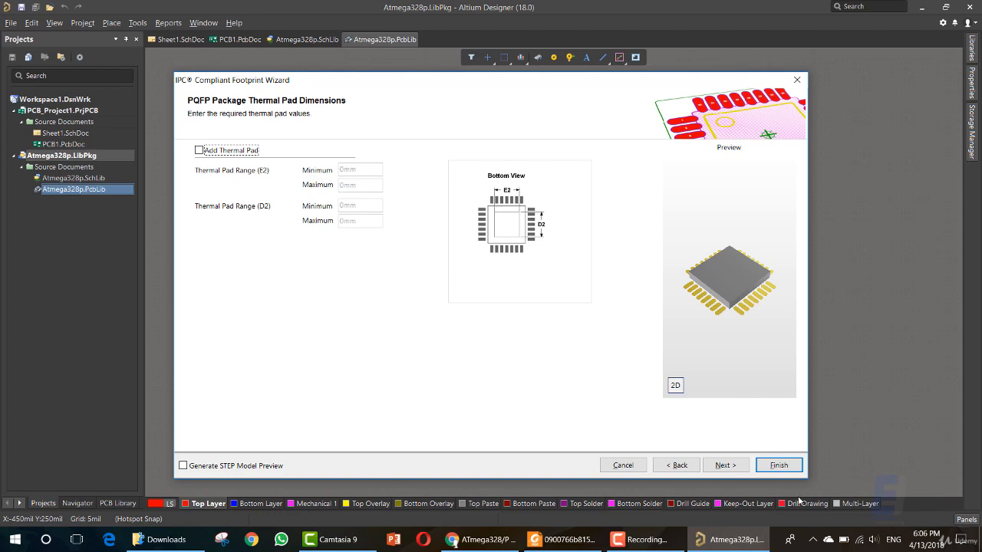
click(728, 468)
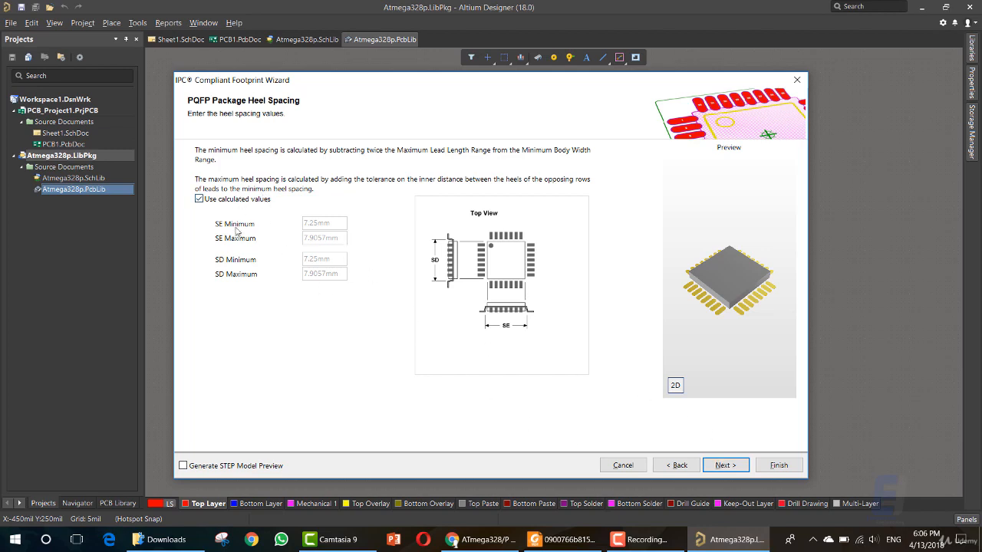
Accept the calculated heel spacing and component tolerances, the Level B - Medium density solder fillets and the default IPC tolerances.
click(725, 466)
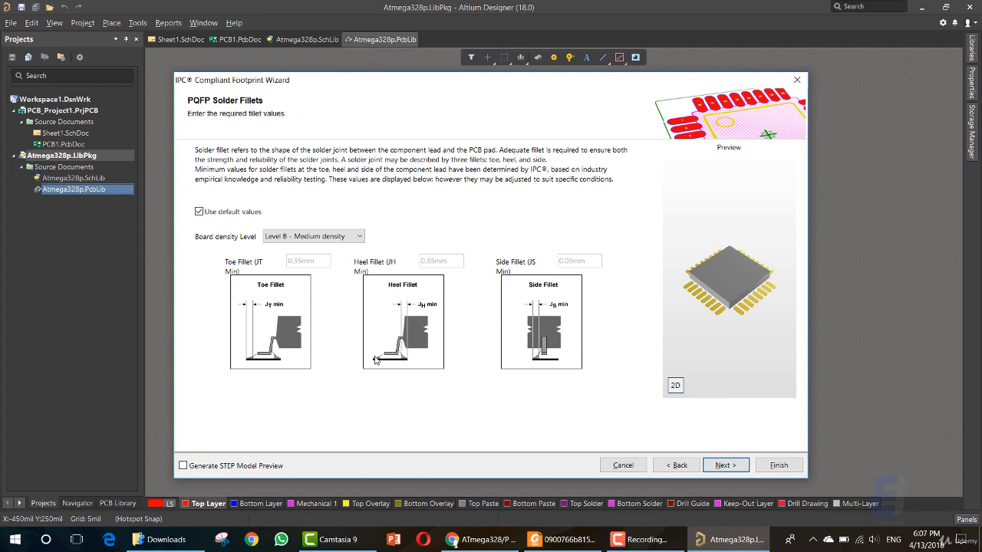
click(724, 466)
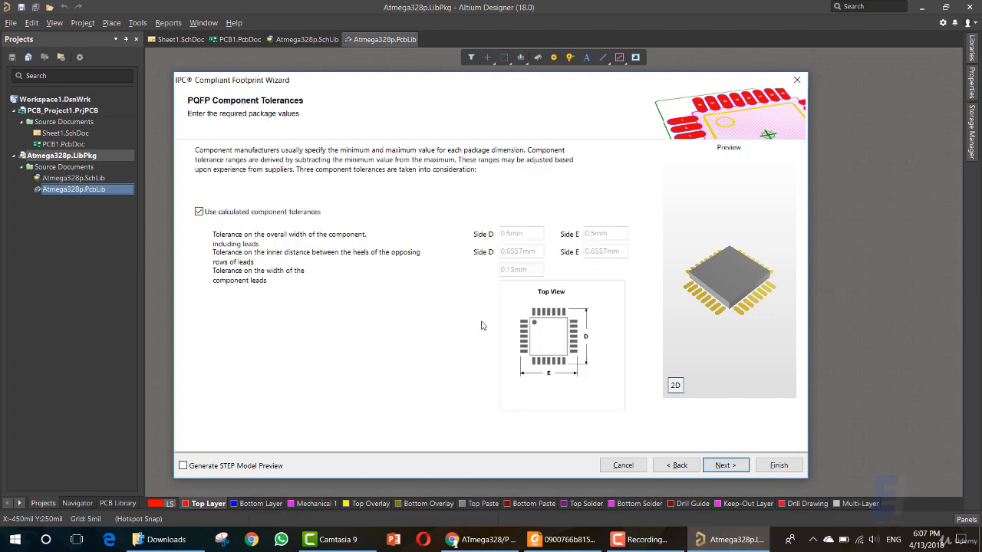
click(725, 466)
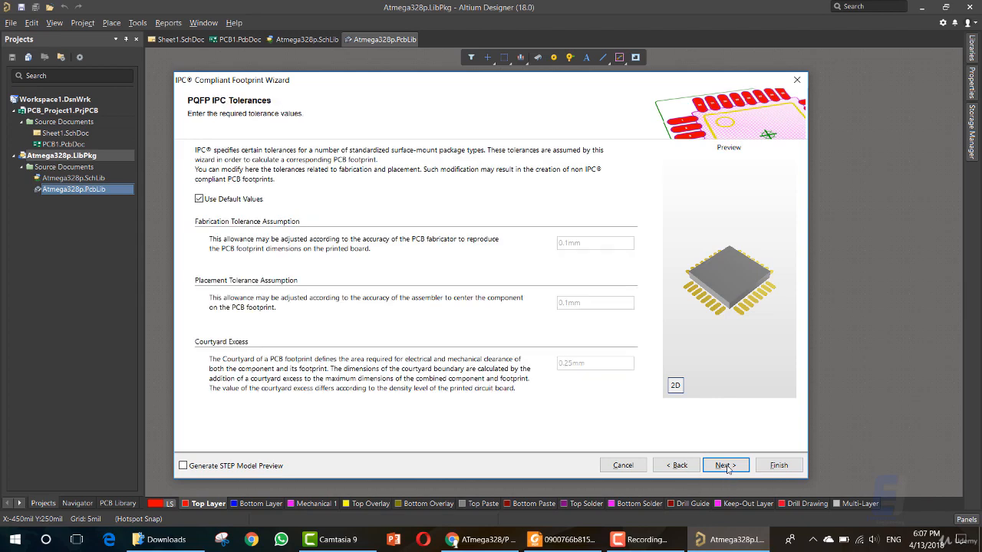
click(725, 466)
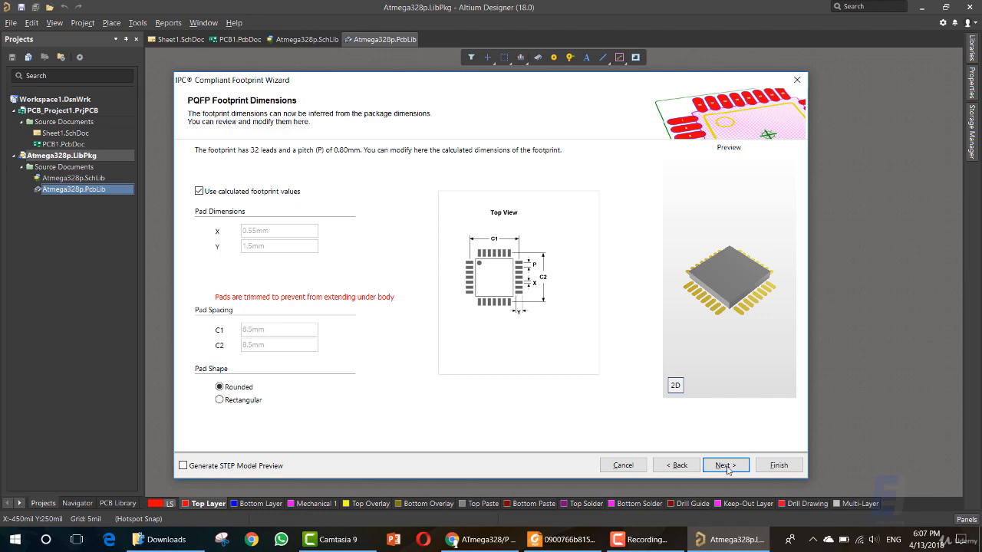
Keep the calculated footprint dimensions with rounded pads, the 0.2 mm silkscreen line width and the suggested footprint name and description.
click(726, 466)
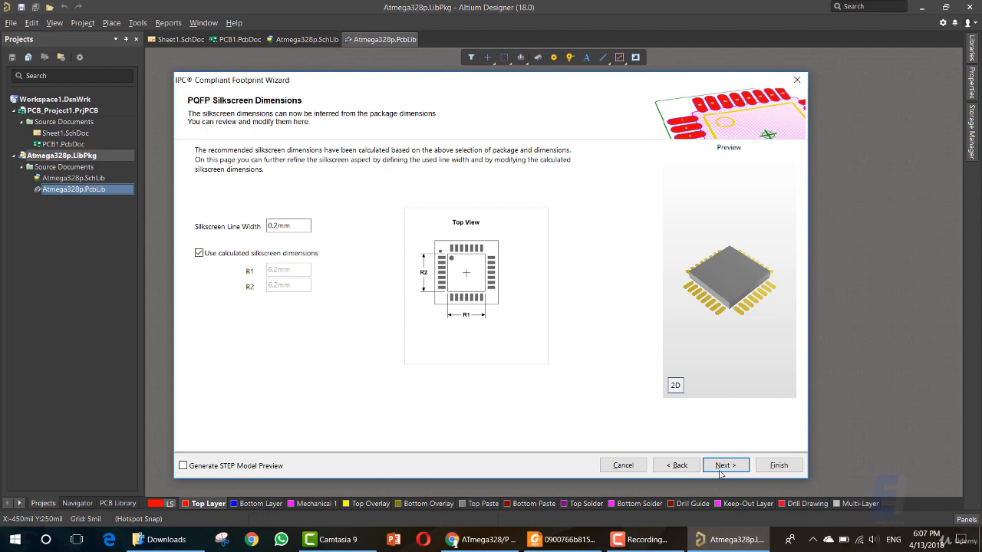
click(721, 465)
click(721, 466)
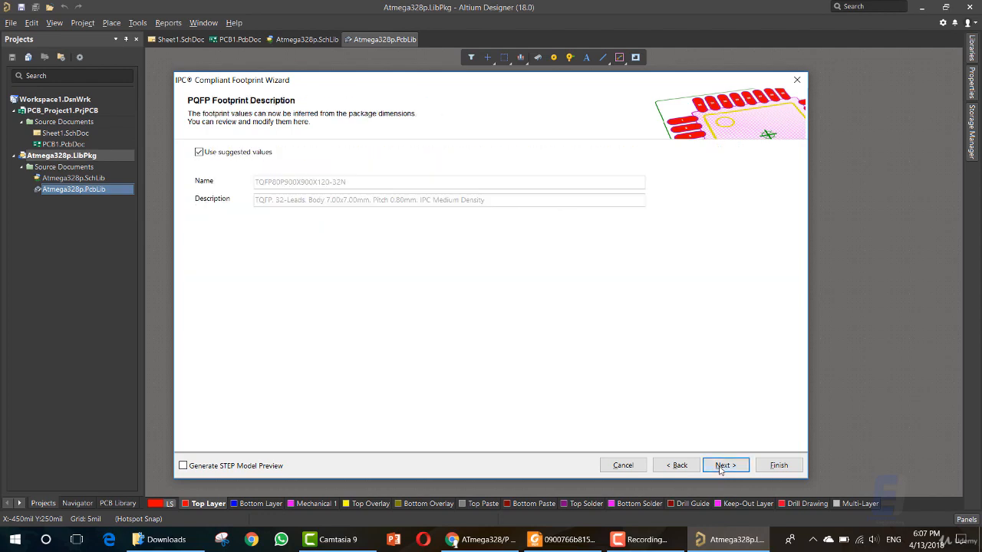
click(721, 466)
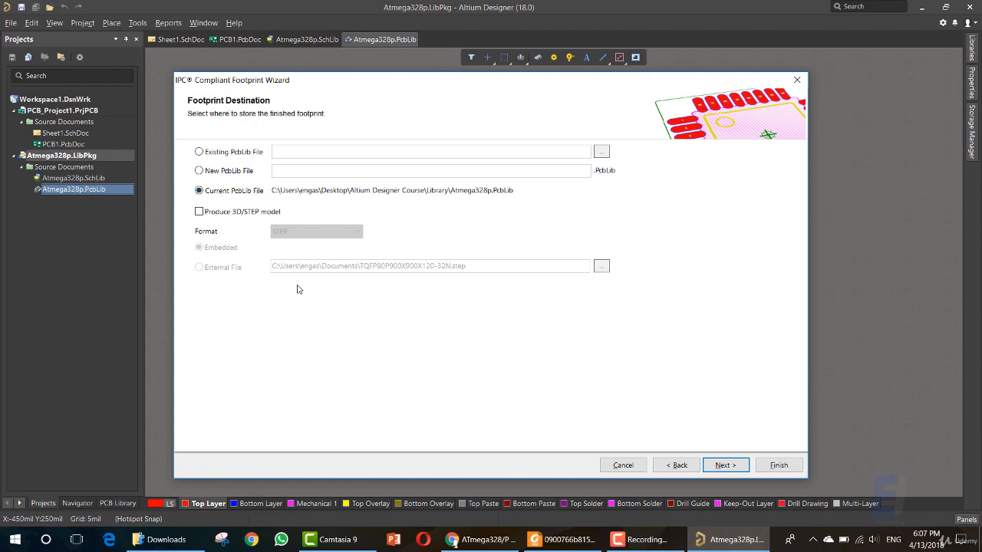
Enable an embedded 3D/STEP model, generate the footprint into the current PcbLib file and view the whole footprint.
click(232, 215)
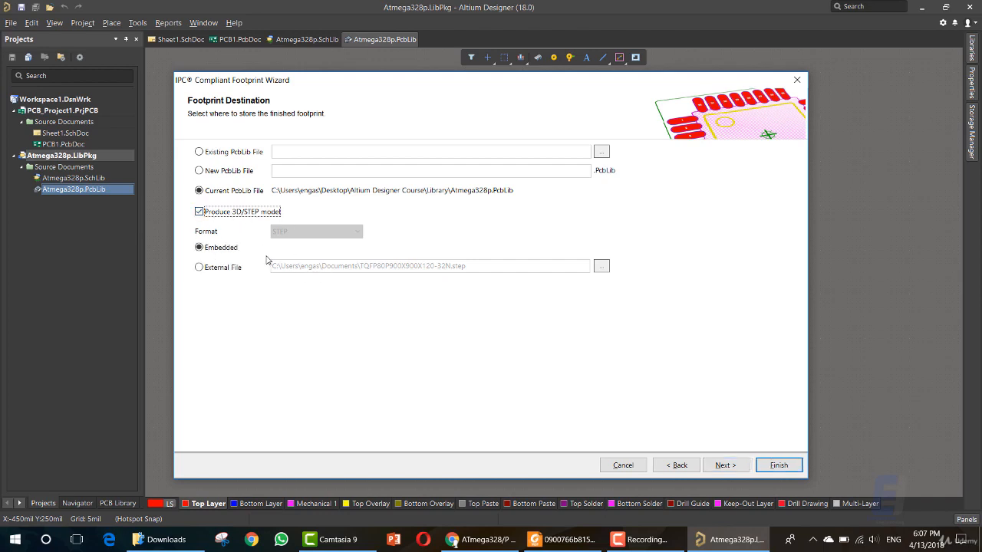
click(715, 467)
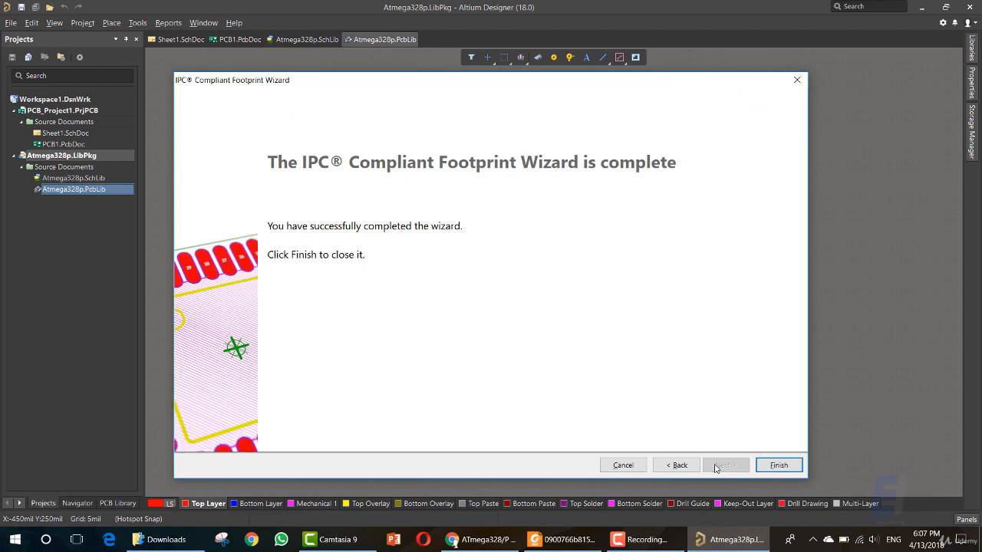
click(779, 465)
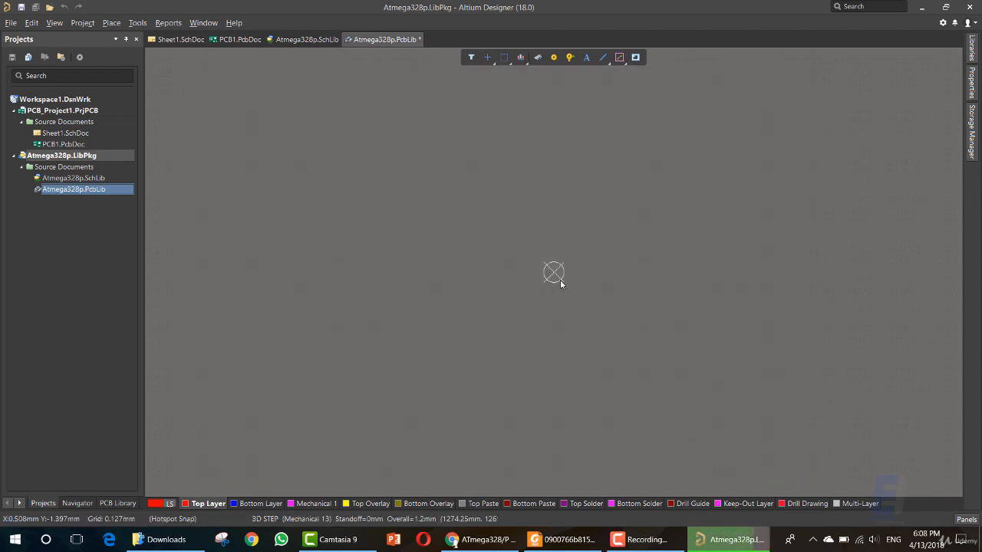
scroll(483, 302, up, 3)
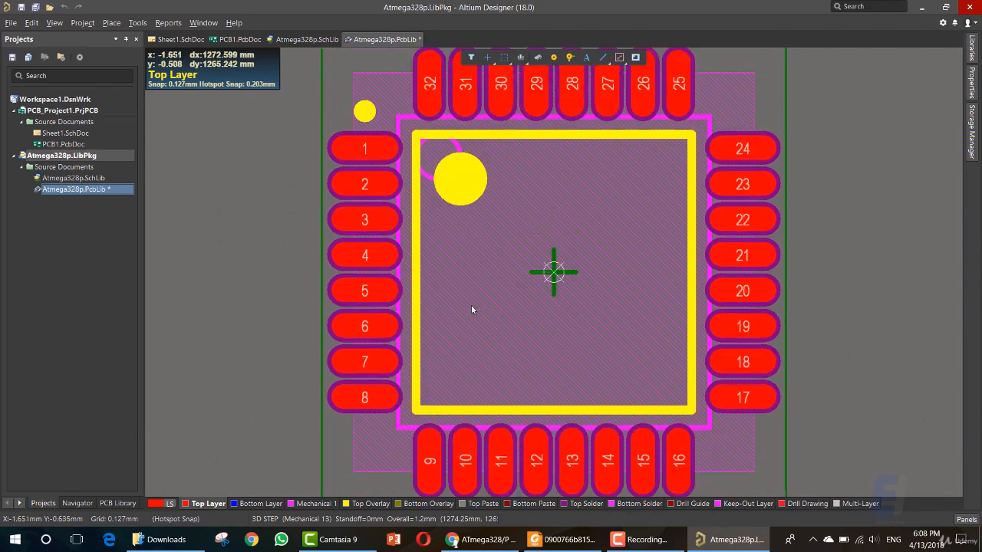
ctrl+scroll(468, 310, down, 3)
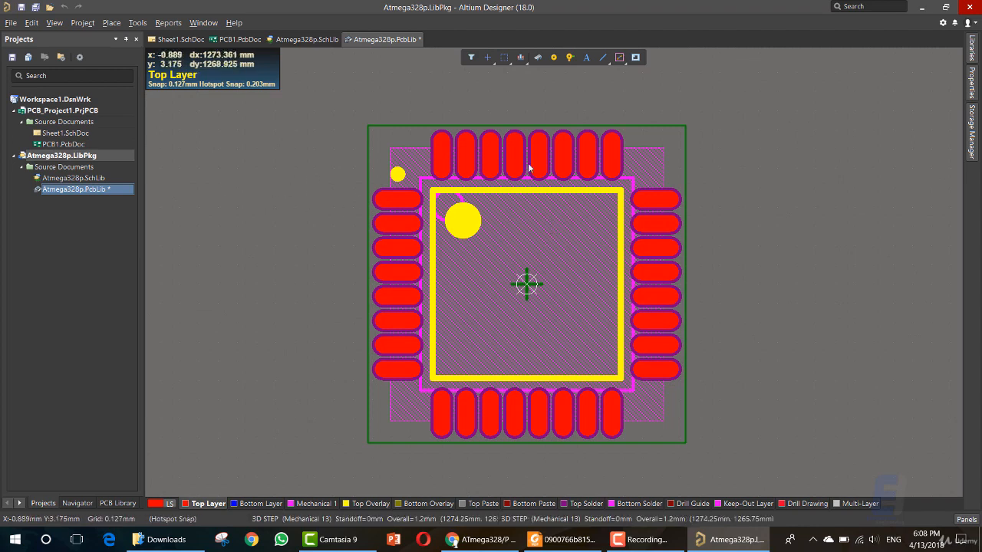
Start placing a 3D body on the footprint and try to save the PCB library.
click(539, 58)
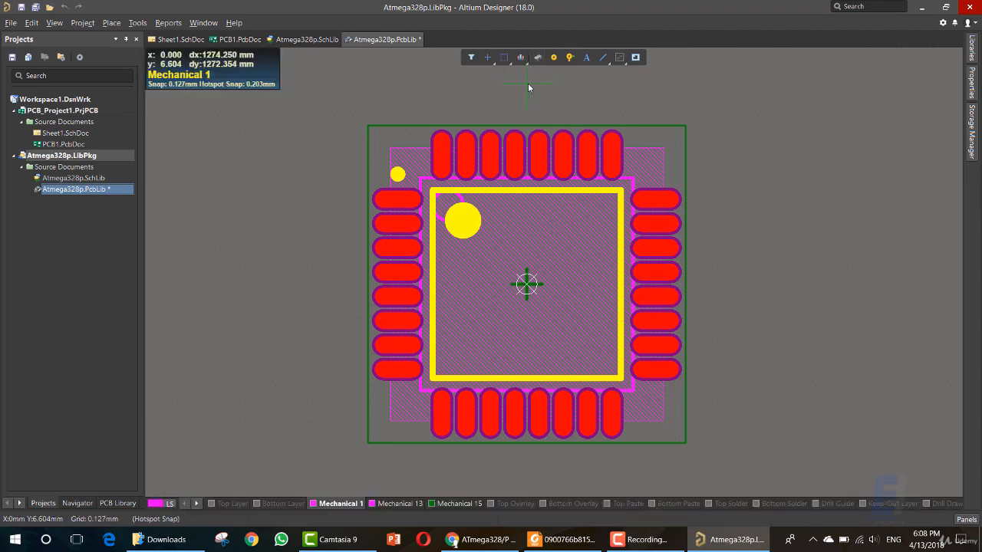
click(539, 57)
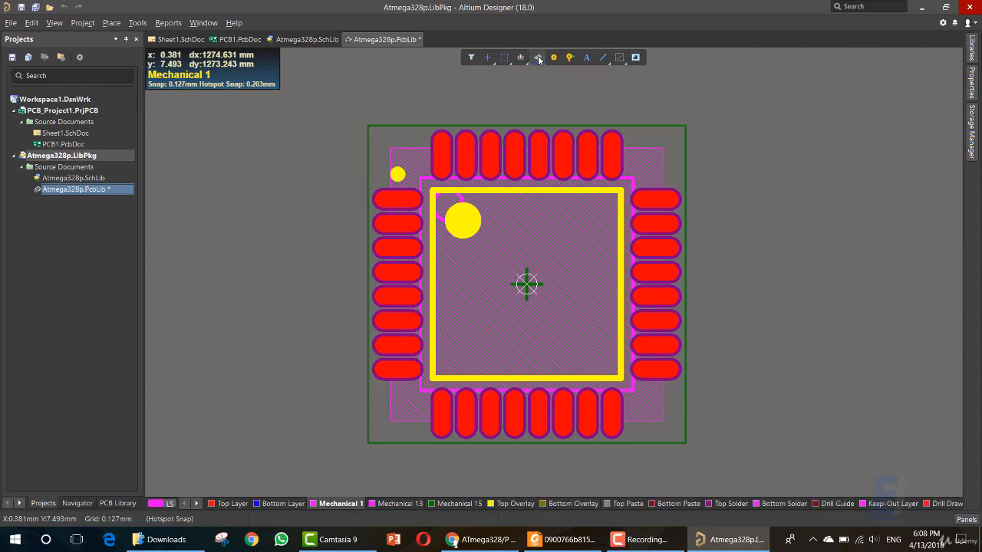
click(539, 58)
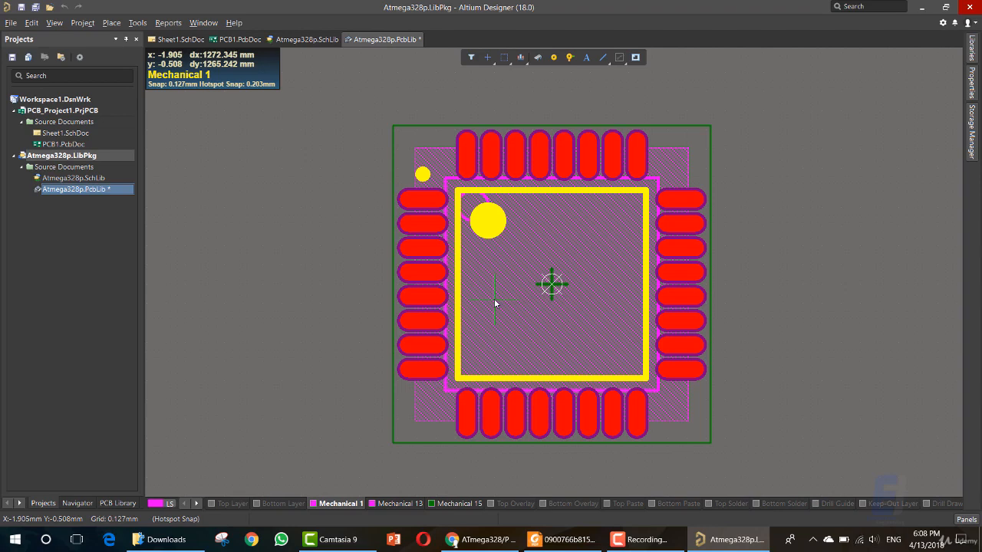
key(ctrl+s)
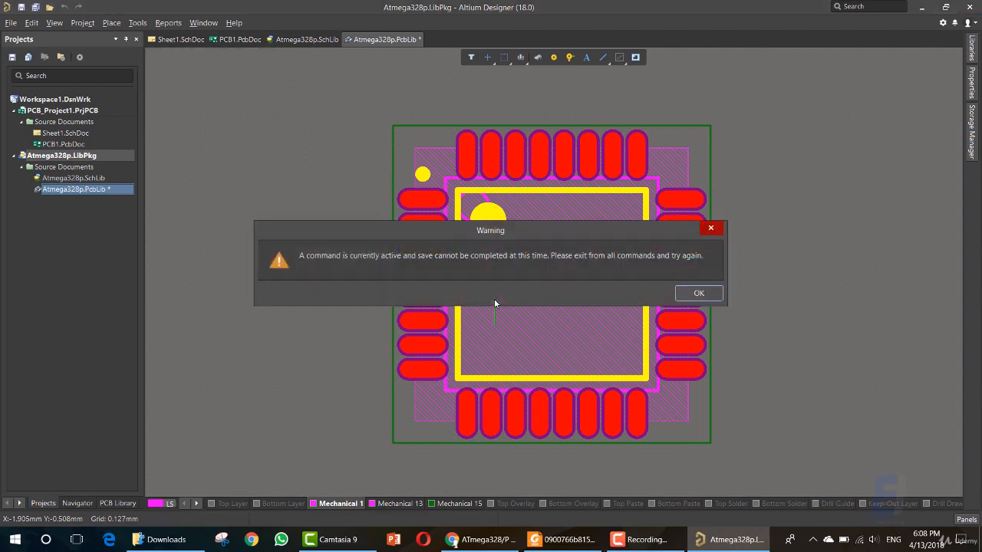
click(695, 293)
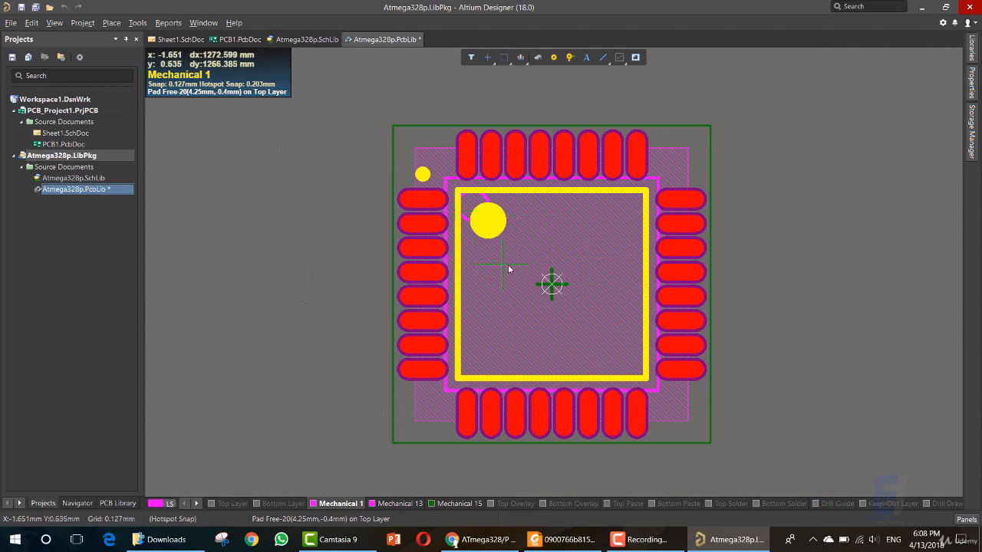